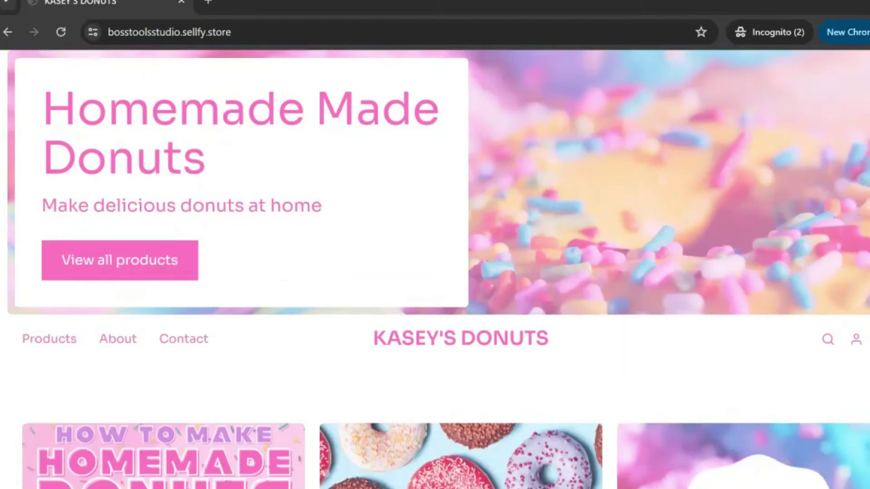
{"action": "scroll", "coordinate": [434, 272], "scroll_direction": "down", "scroll_amount": 10}
{"action": "scroll", "coordinate": [435, 272], "scroll_direction": "down", "scroll_amount": 8}
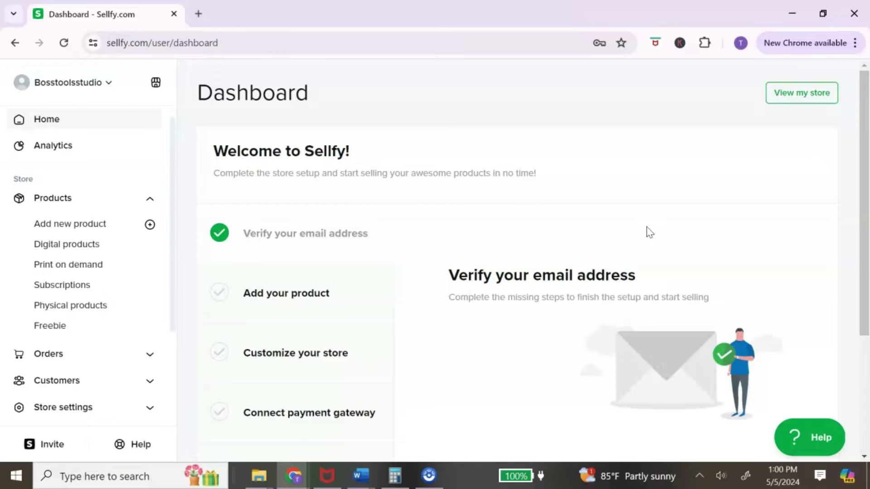
Step: Start adding a first product from the dashboard's setup checklist, choosing Digital product as its type
{"action": "left_click", "coordinate": [648, 229]}
{"action": "scroll", "coordinate": [651, 231], "scroll_direction": "down", "scroll_amount": 3}
{"action": "scroll", "coordinate": [652, 230], "scroll_direction": "up", "scroll_amount": 3}
{"action": "left_click", "coordinate": [343, 292]}
{"action": "left_click", "coordinate": [510, 404]}
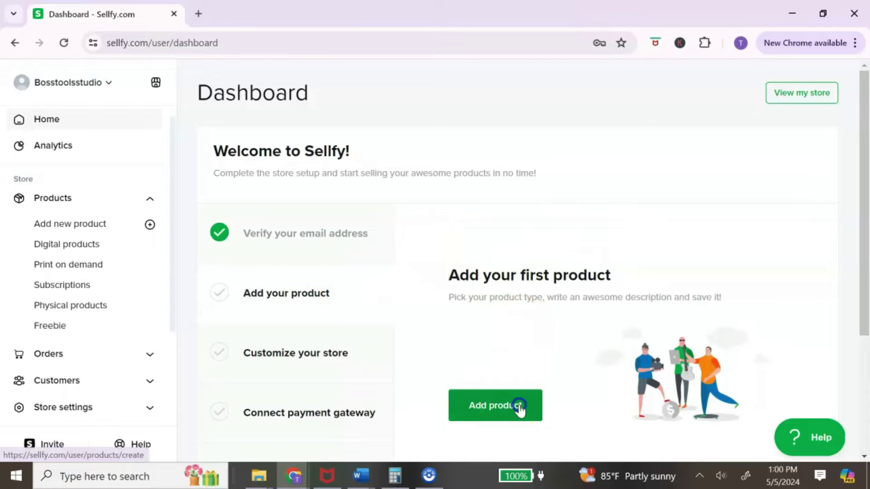
{"action": "scroll", "coordinate": [577, 260], "scroll_direction": "down", "scroll_amount": 2}
{"action": "scroll", "coordinate": [577, 260], "scroll_direction": "up", "scroll_amount": 2}
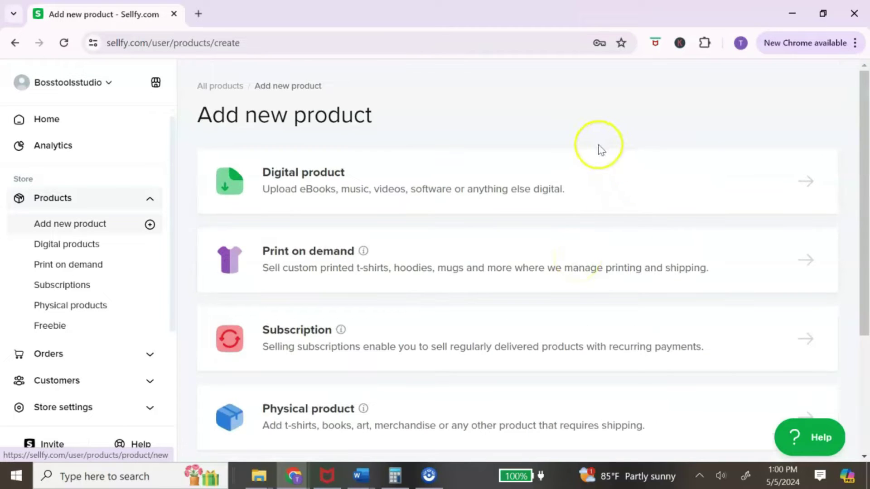
{"action": "left_click", "coordinate": [702, 176]}
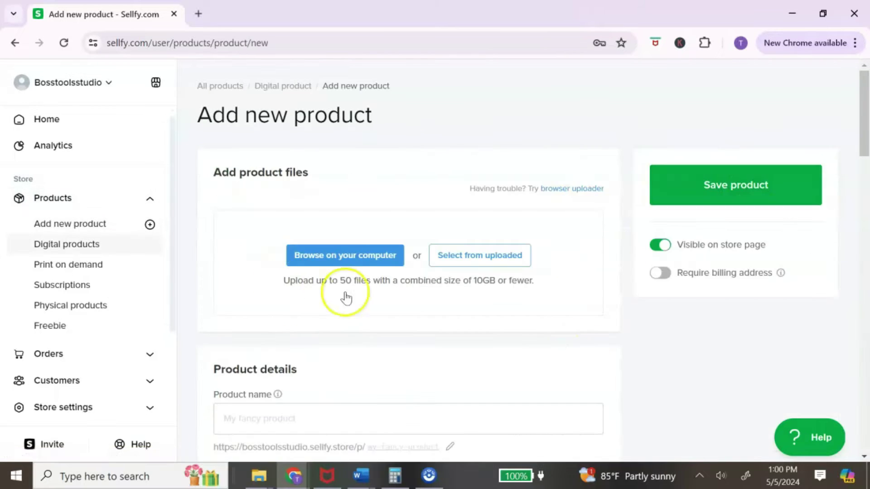
Step: Upload Homemade_Donuts.pdf from the computer as the product file
{"action": "scroll", "coordinate": [445, 271], "scroll_direction": "down", "scroll_amount": 2}
{"action": "scroll", "coordinate": [445, 270], "scroll_direction": "down", "scroll_amount": 3}
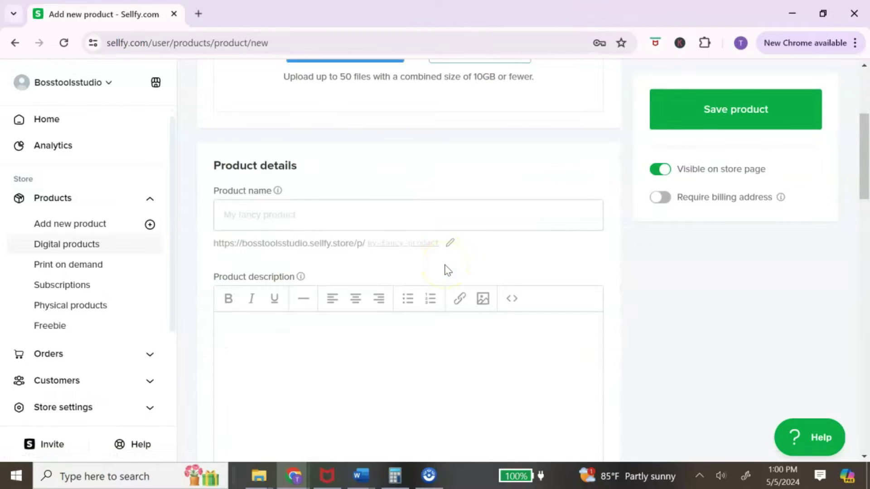
{"action": "scroll", "coordinate": [445, 270], "scroll_direction": "down", "scroll_amount": 4}
{"action": "scroll", "coordinate": [445, 271], "scroll_direction": "up", "scroll_amount": 8}
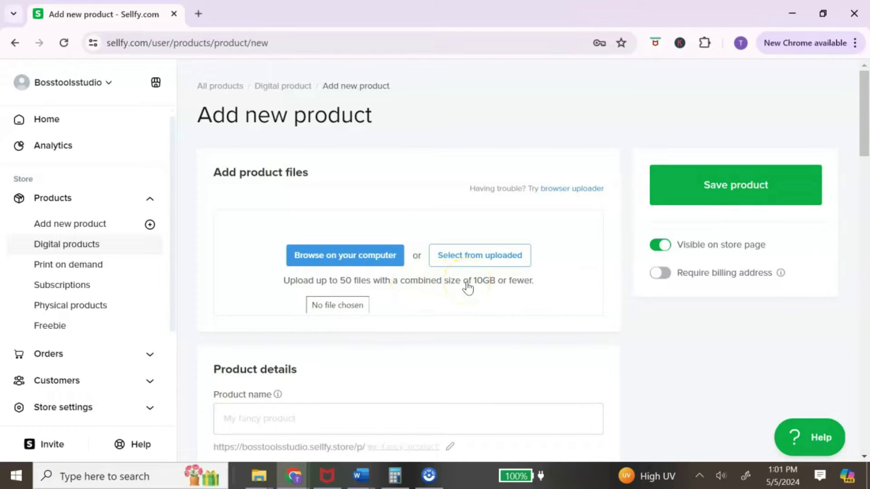
{"action": "left_click", "coordinate": [340, 255]}
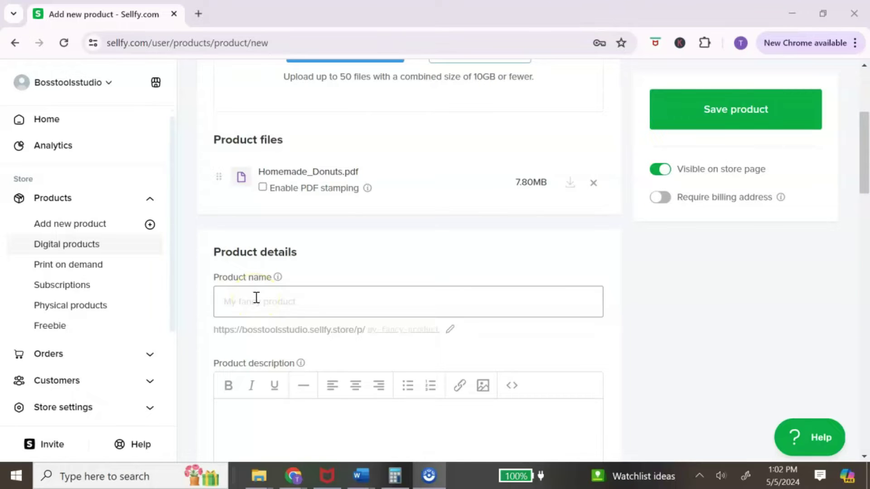
Step: Name the product Donut Recipe Book and enter a description beginning "Write an awesome digital product description"
{"action": "type", "text": "Donut Recip"}
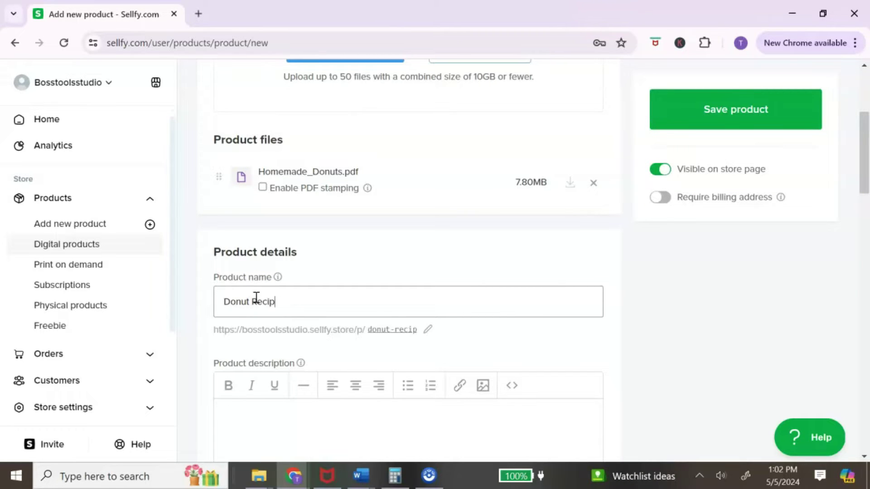
{"action": "type", "text": "e Book"}
{"action": "scroll", "coordinate": [272, 317], "scroll_direction": "down", "scroll_amount": 2}
{"action": "left_click", "coordinate": [297, 374]}
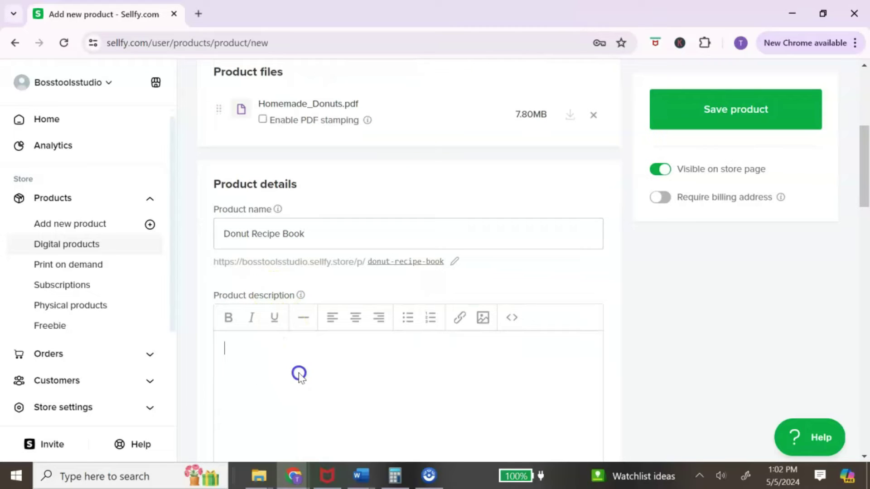
{"action": "type", "text": "Write an awesome digital product description. Let your customers know what they are buying and provide a few benefits of the digital product."}
Step: Add the donuts recipe book cover image as the product preview
{"action": "scroll", "coordinate": [505, 273], "scroll_direction": "down", "scroll_amount": 8}
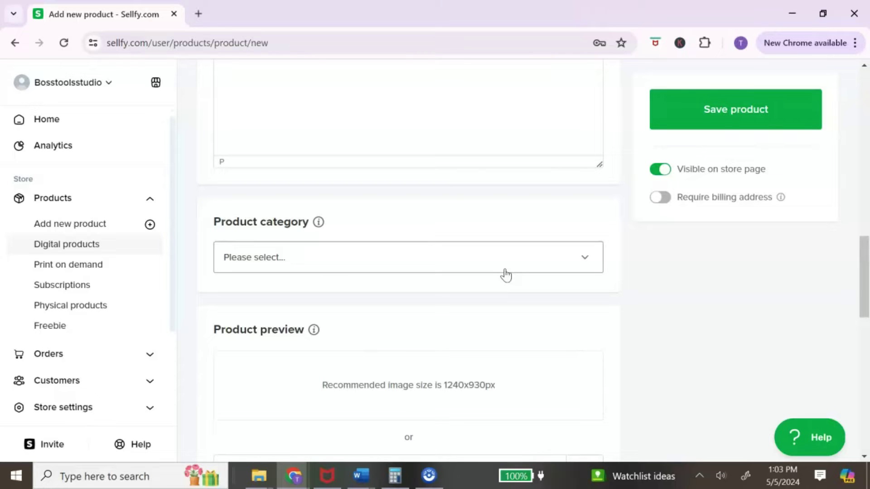
{"action": "scroll", "coordinate": [498, 274], "scroll_direction": "down", "scroll_amount": 5}
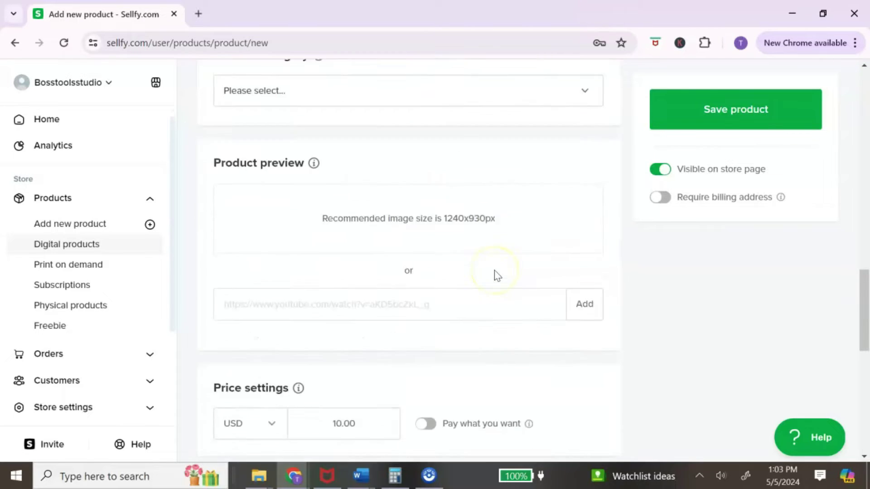
{"action": "scroll", "coordinate": [487, 271], "scroll_direction": "up", "scroll_amount": 3}
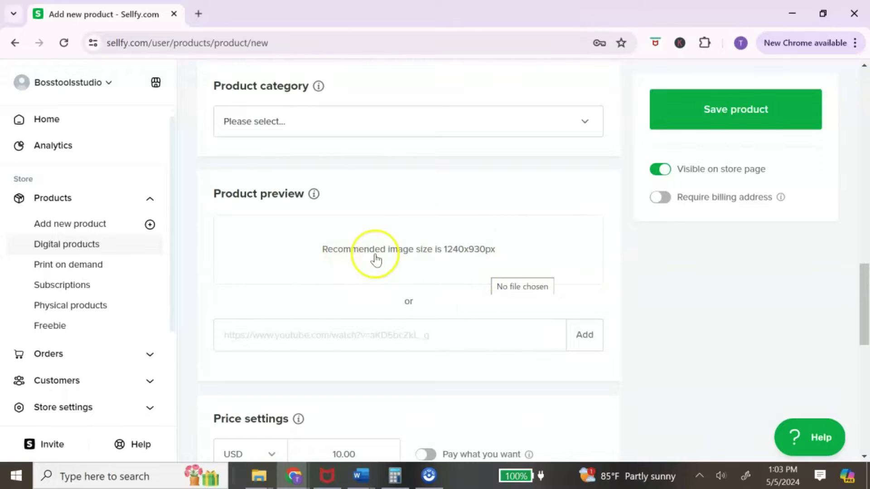
{"action": "left_click", "coordinate": [456, 255]}
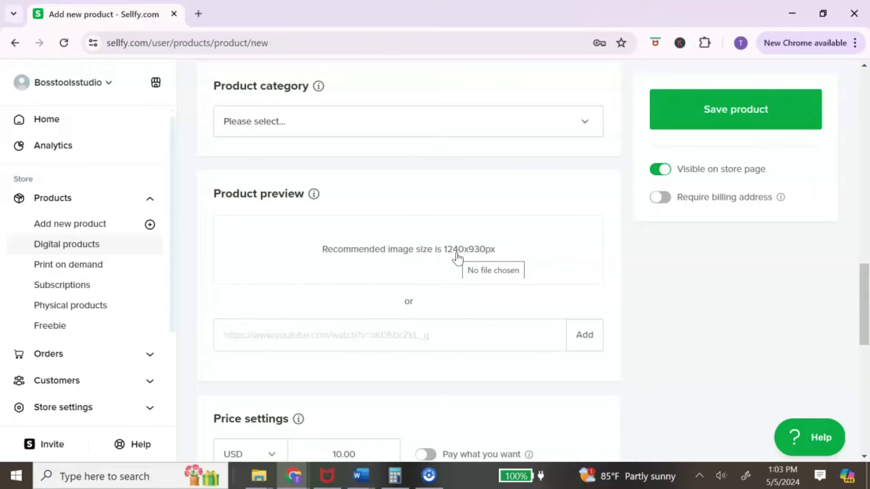
{"action": "left_click", "coordinate": [456, 251]}
{"action": "scroll", "coordinate": [353, 295], "scroll_direction": "down", "scroll_amount": 3}
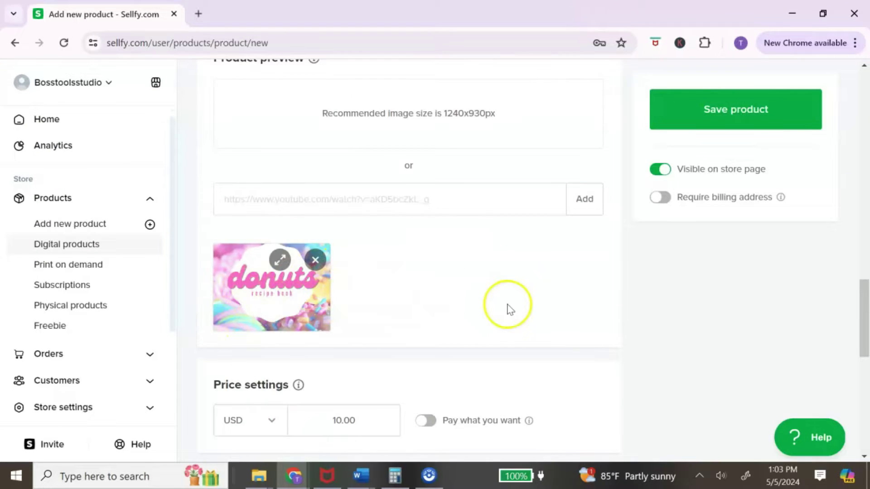
{"action": "scroll", "coordinate": [507, 310], "scroll_direction": "up", "scroll_amount": 5}
{"action": "scroll", "coordinate": [449, 308], "scroll_direction": "down", "scroll_amount": 5}
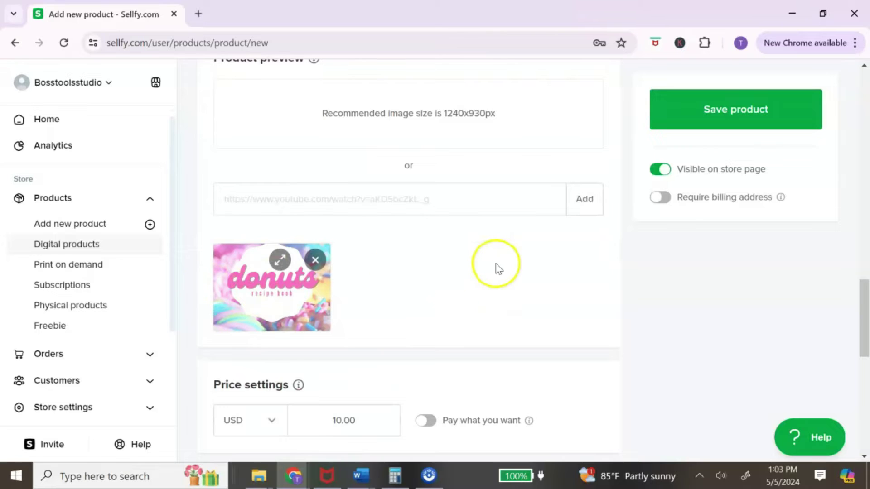
{"action": "scroll", "coordinate": [484, 272], "scroll_direction": "up", "scroll_amount": 3}
{"action": "scroll", "coordinate": [453, 302], "scroll_direction": "down", "scroll_amount": 4}
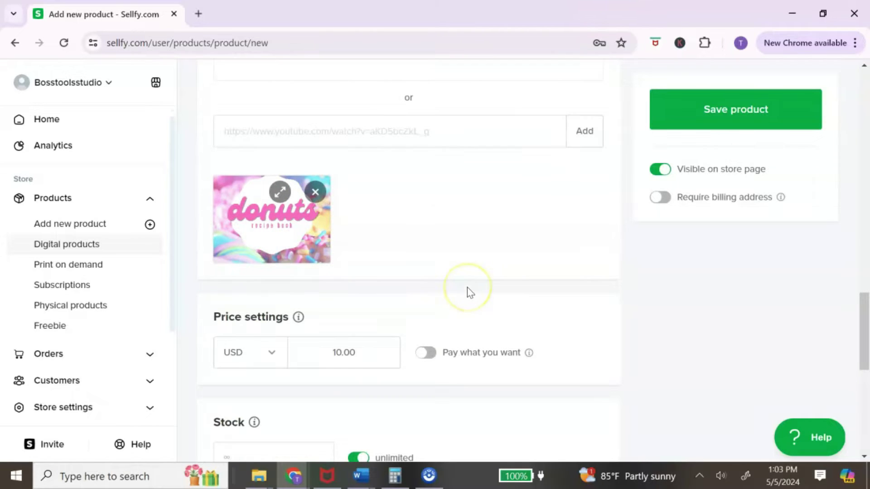
Step: Review the product's price, stock and variant options, and save the product
{"action": "scroll", "coordinate": [453, 268], "scroll_direction": "down", "scroll_amount": 3}
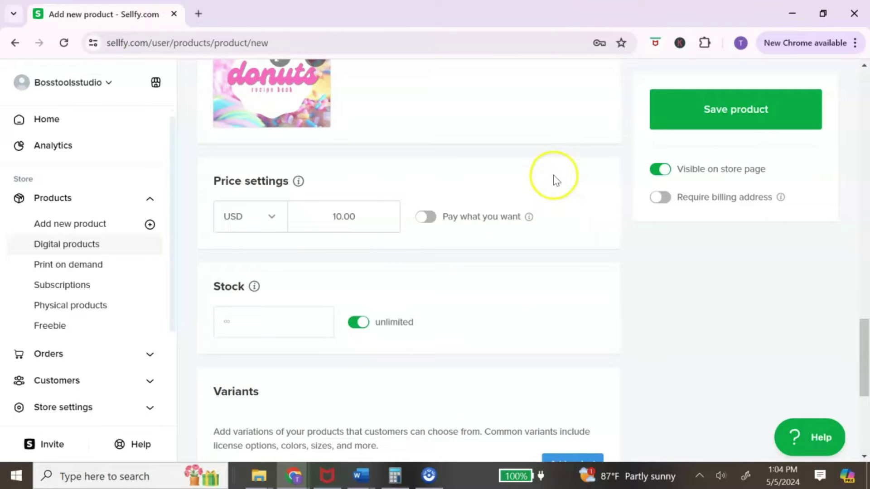
{"action": "left_click", "coordinate": [428, 223]}
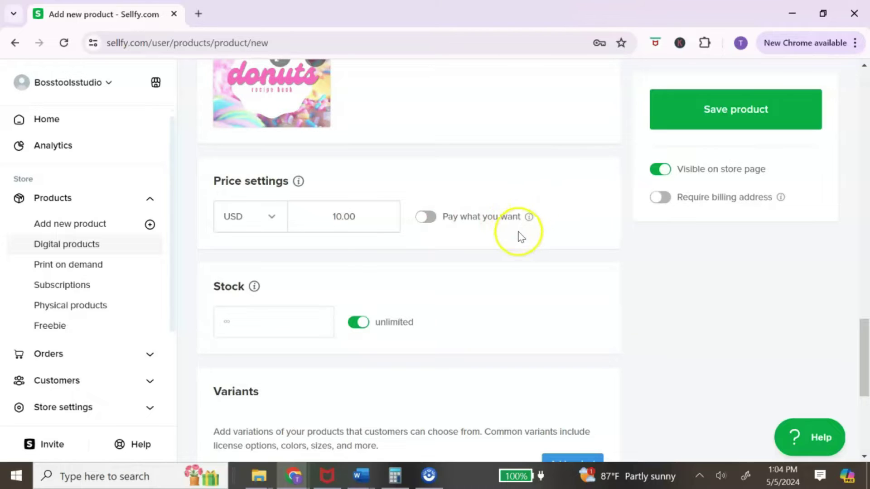
{"action": "scroll", "coordinate": [520, 236], "scroll_direction": "down", "scroll_amount": 3}
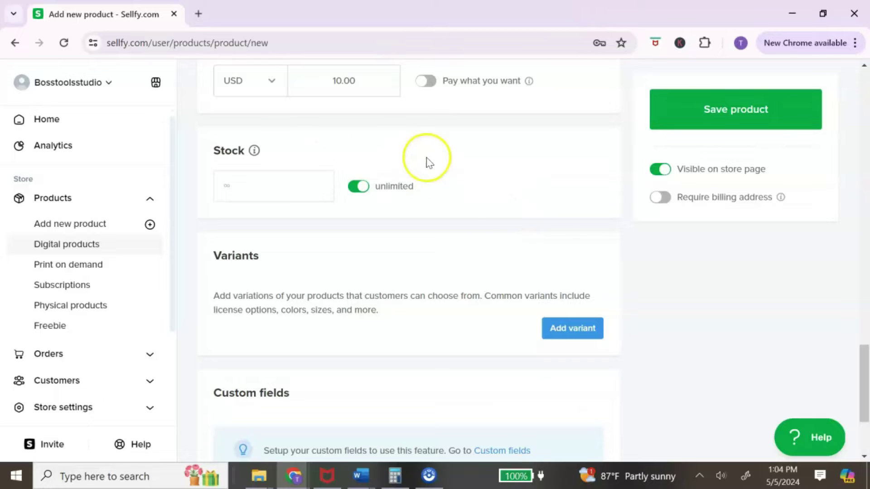
{"action": "scroll", "coordinate": [418, 169], "scroll_direction": "down", "scroll_amount": 2}
{"action": "scroll", "coordinate": [635, 328], "scroll_direction": "up", "scroll_amount": 7}
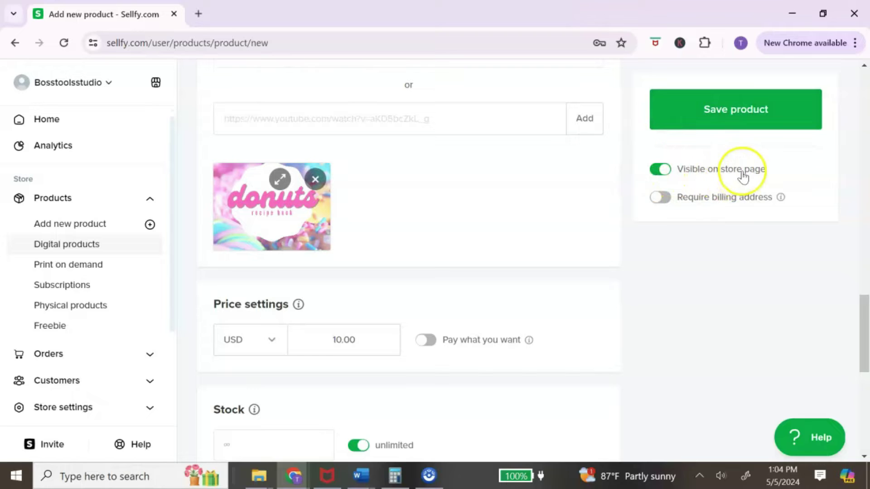
{"action": "left_click", "coordinate": [748, 116]}
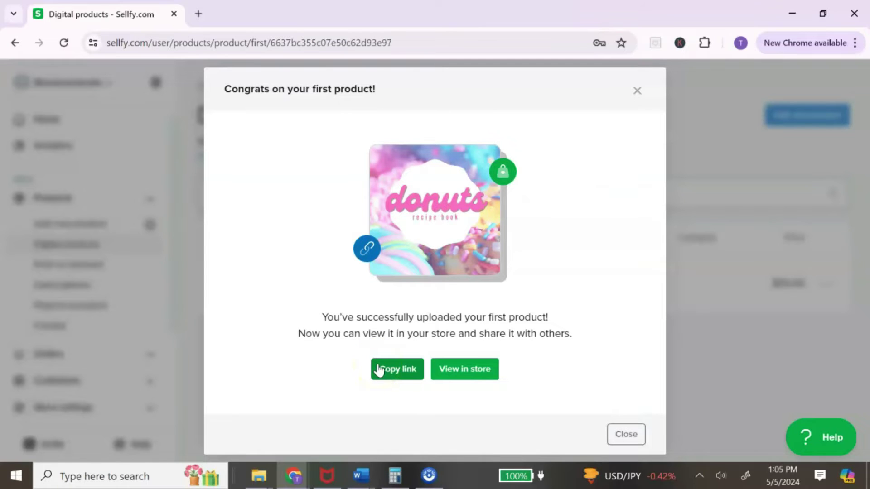
Step: Copy the new product's link and look over its page in the store, including the description
{"action": "left_click", "coordinate": [379, 369]}
{"action": "left_click", "coordinate": [474, 370]}
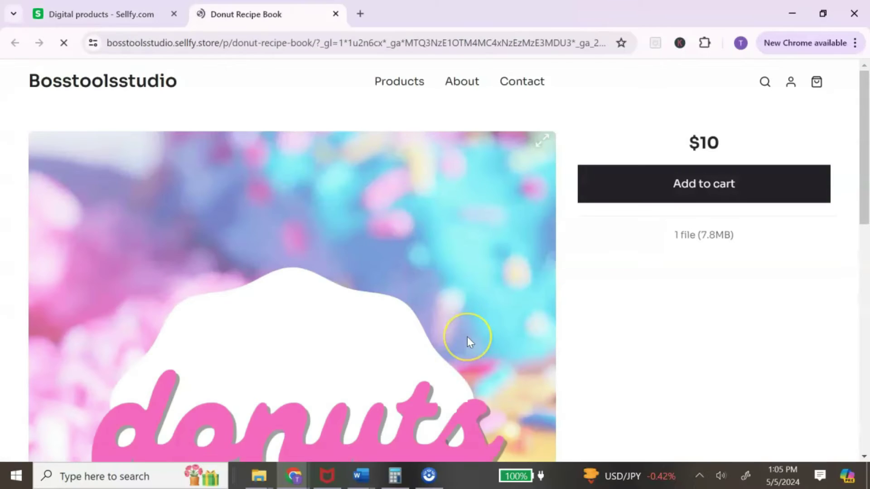
{"action": "scroll", "coordinate": [468, 338], "scroll_direction": "down", "scroll_amount": 5}
{"action": "scroll", "coordinate": [466, 341], "scroll_direction": "down", "scroll_amount": 5}
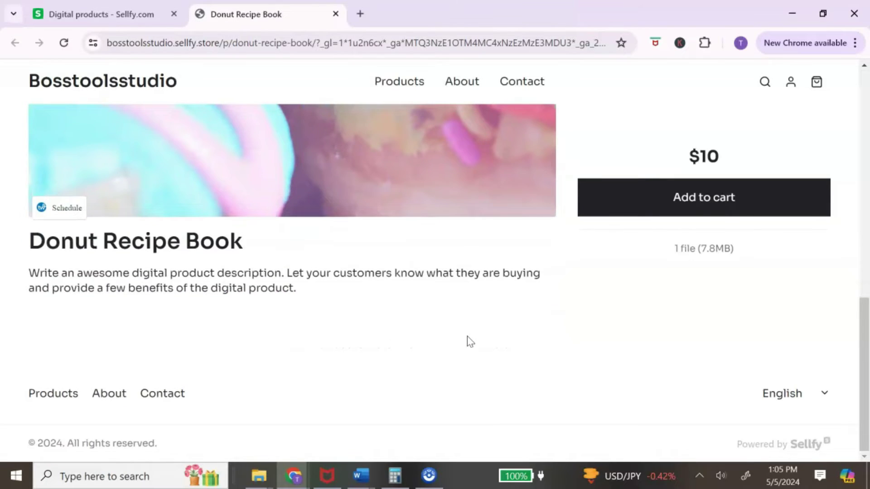
{"action": "scroll", "coordinate": [467, 341], "scroll_direction": "up", "scroll_amount": 10}
Step: Return to the dashboard's setup checklist and open the store customizer
{"action": "left_click", "coordinate": [99, 15]}
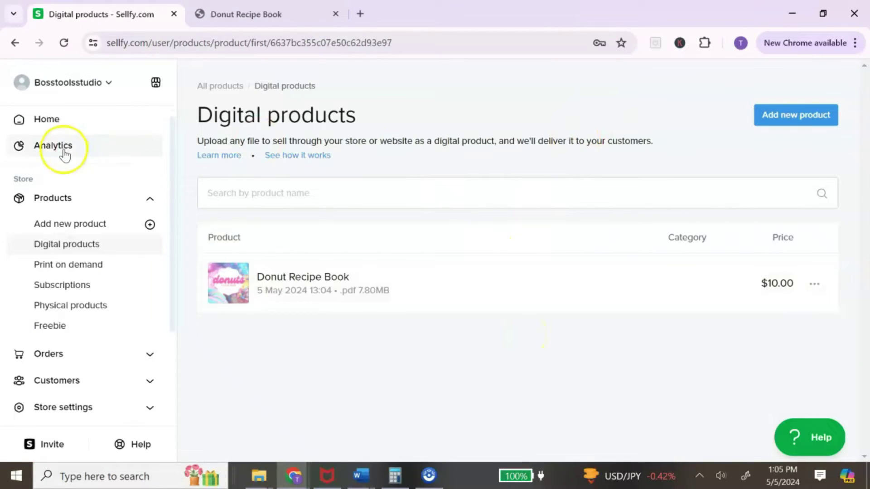
{"action": "left_click", "coordinate": [68, 120]}
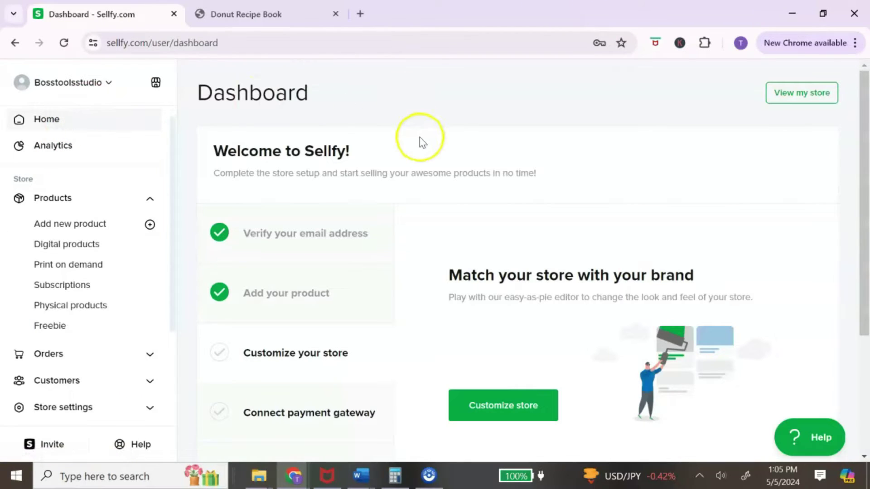
{"action": "scroll", "coordinate": [423, 170], "scroll_direction": "down", "scroll_amount": 2}
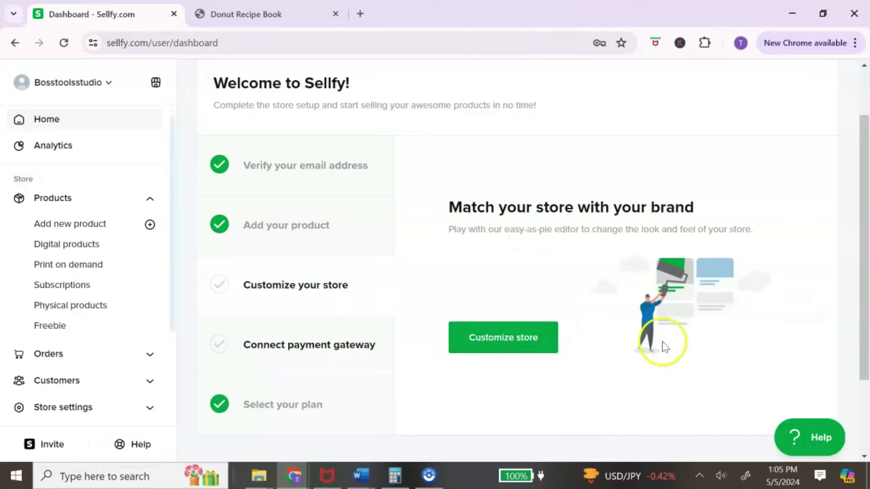
{"action": "left_click", "coordinate": [339, 358]}
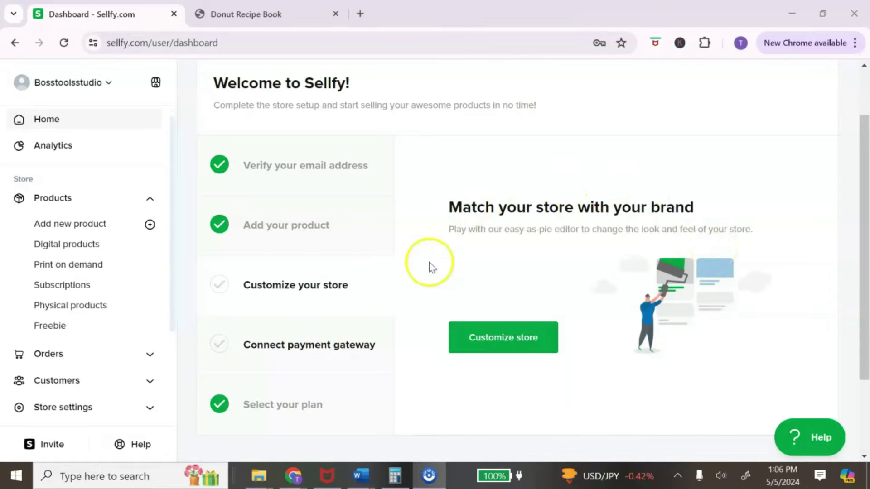
{"action": "left_click", "coordinate": [524, 344]}
{"action": "left_click", "coordinate": [732, 255]}
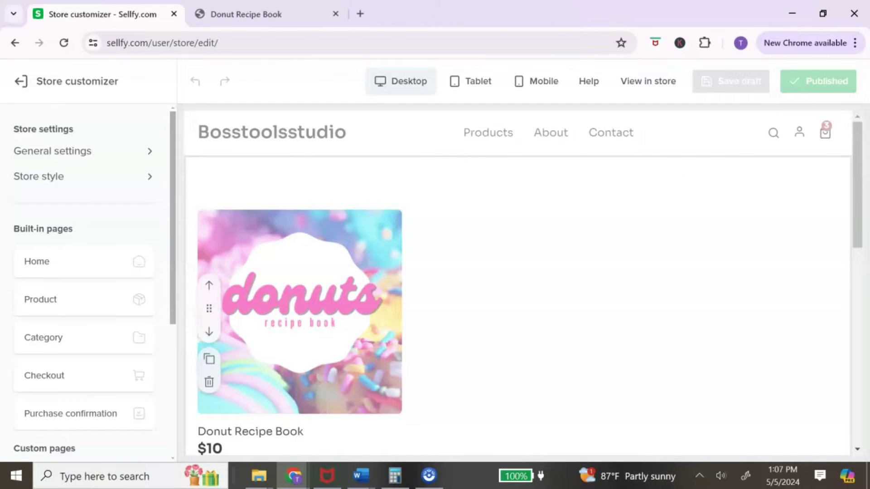
Step: Change the store name to KASEY'S DONUTS in the general store settings
{"action": "scroll", "coordinate": [566, 266], "scroll_direction": "down", "scroll_amount": 1}
{"action": "scroll", "coordinate": [556, 261], "scroll_direction": "up", "scroll_amount": 1}
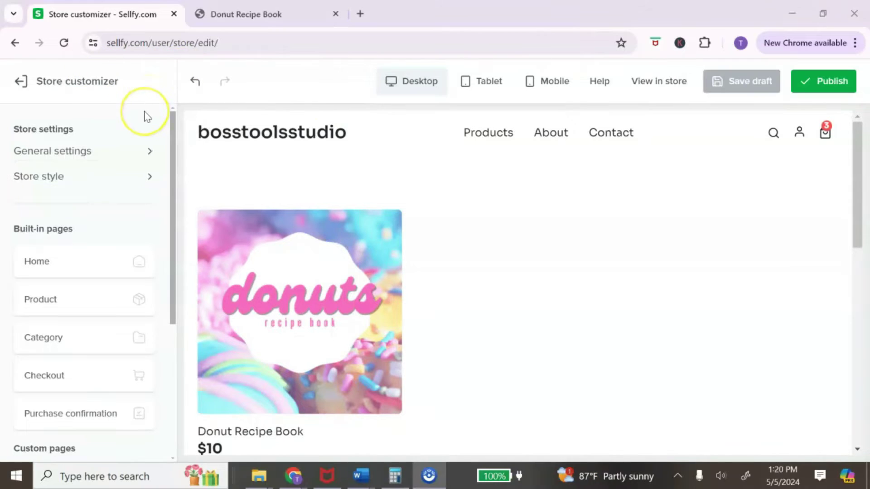
{"action": "scroll", "coordinate": [143, 116], "scroll_direction": "down", "scroll_amount": 3}
{"action": "scroll", "coordinate": [145, 117], "scroll_direction": "up", "scroll_amount": 3}
{"action": "left_click", "coordinate": [144, 153]}
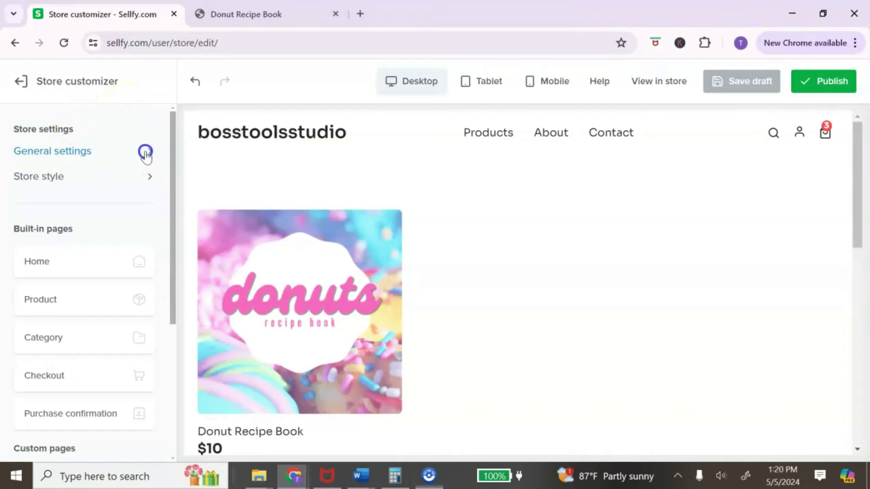
{"action": "left_click", "coordinate": [168, 162]}
{"action": "left_click_drag", "start_coordinate": [280, 151], "coordinate": [181, 159]}
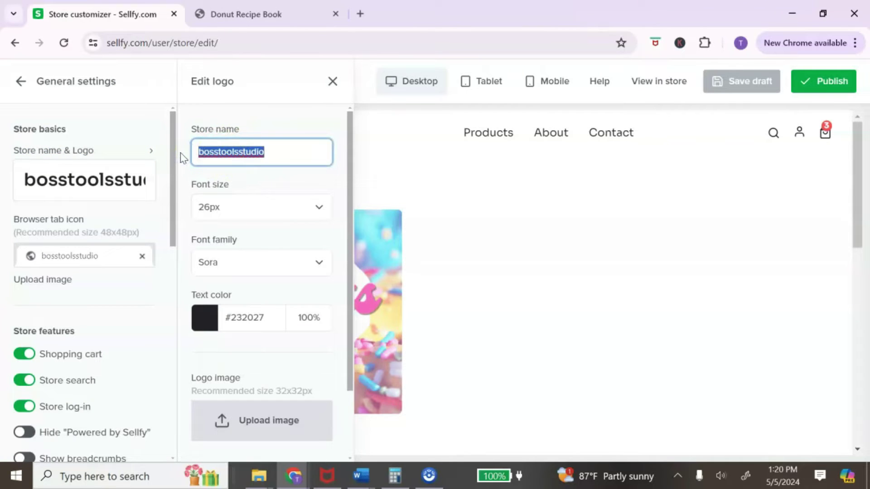
{"action": "type", "text": "KASEY'S"}
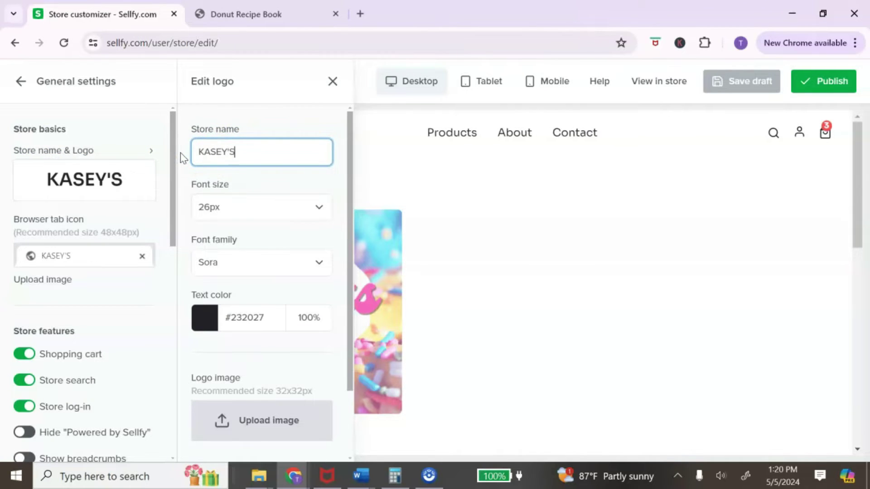
{"action": "type", "text": " DONUTS"}
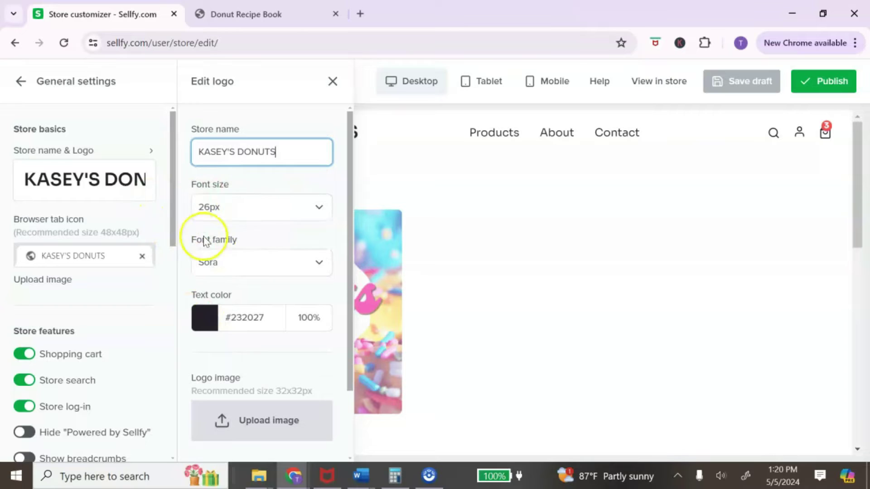
{"action": "left_click", "coordinate": [319, 271]}
{"action": "mouse_move", "coordinate": [324, 395]}
{"action": "left_mouse_down"}
{"action": "mouse_move", "coordinate": [330, 301]}
{"action": "mouse_move", "coordinate": [326, 380]}
{"action": "left_mouse_up"}
{"action": "left_click", "coordinate": [321, 253]}
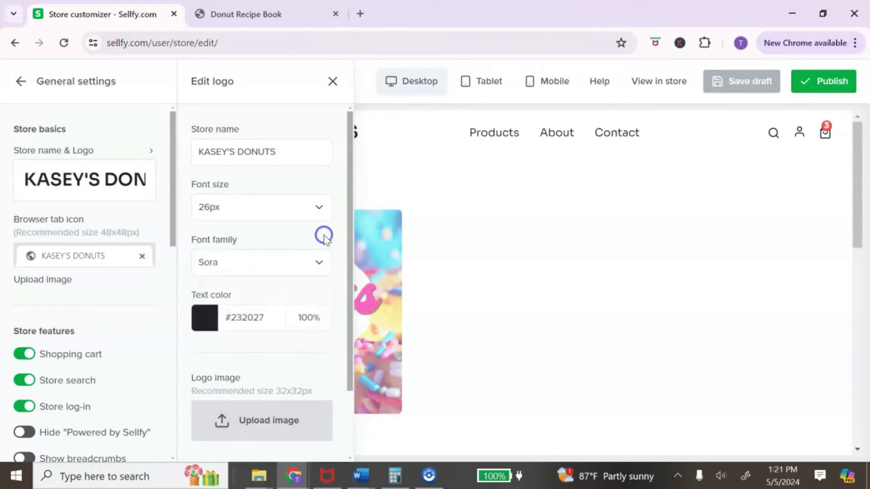
Step: Set the store name's text color to #FF66C4 and close the logo editor
{"action": "left_click", "coordinate": [270, 319]}
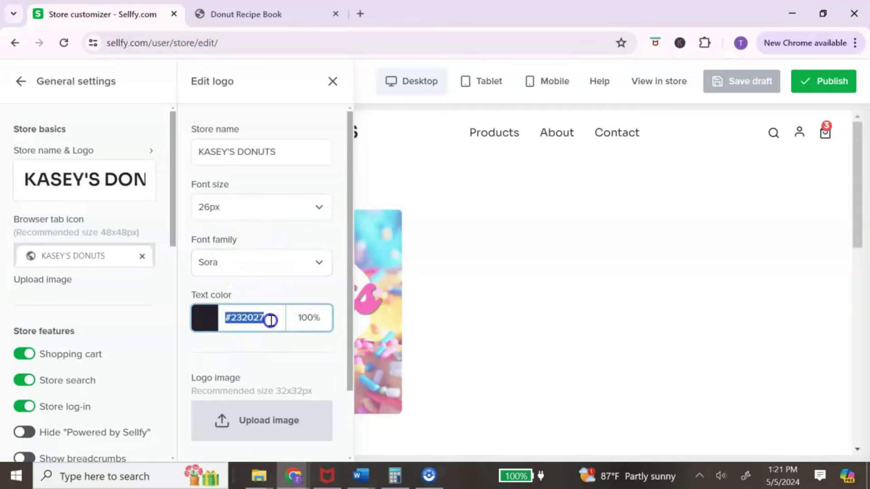
{"action": "scroll", "coordinate": [240, 380], "scroll_direction": "down", "scroll_amount": 1}
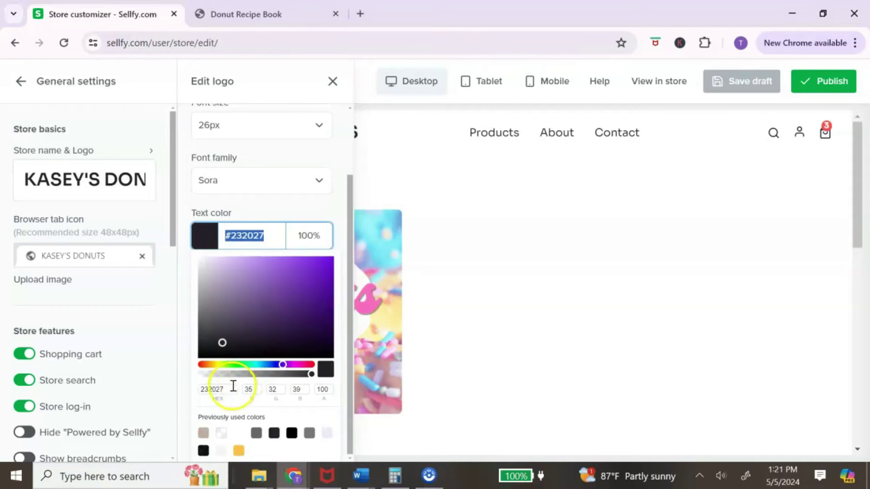
{"action": "left_click_drag", "start_coordinate": [276, 235], "coordinate": [230, 235]}
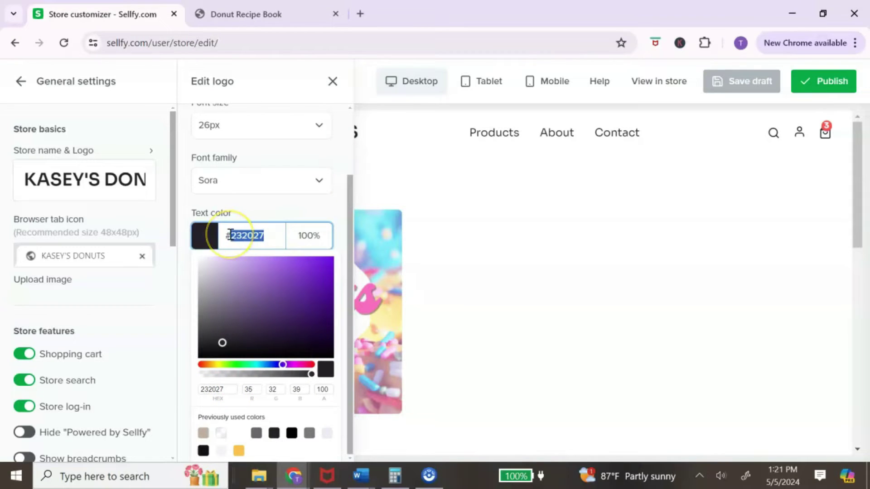
{"action": "type", "text": "FF66C4"}
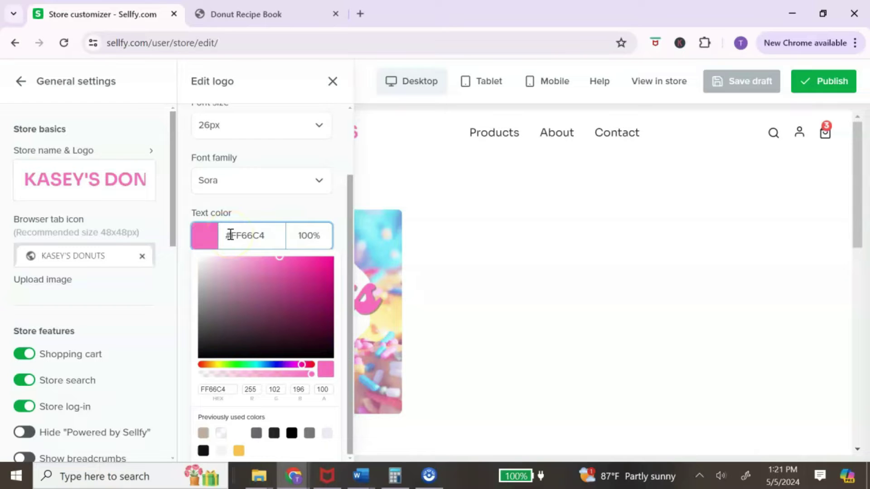
{"action": "key", "text": "Return"}
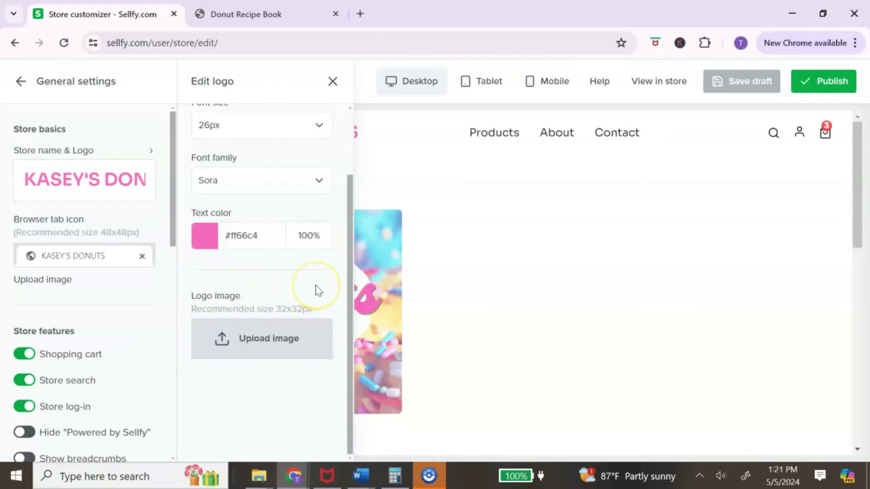
{"action": "left_click", "coordinate": [297, 291]}
{"action": "scroll", "coordinate": [297, 272], "scroll_direction": "up", "scroll_amount": 2}
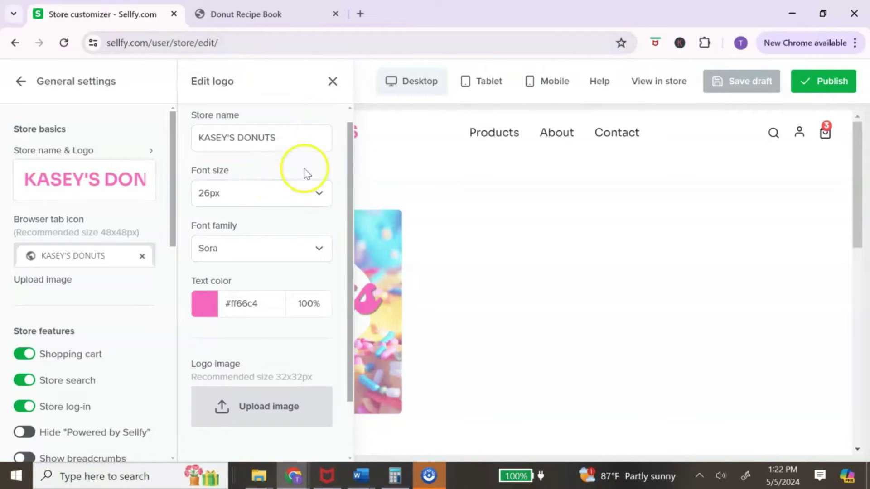
{"action": "left_click", "coordinate": [331, 82]}
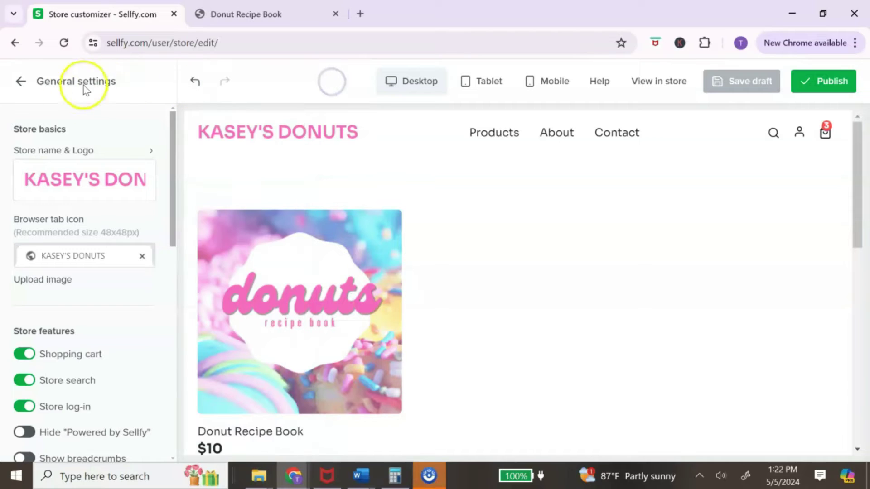
Step: Browse the available themes in the store style settings and preview the Lumière theme without applying it
{"action": "left_click", "coordinate": [20, 81]}
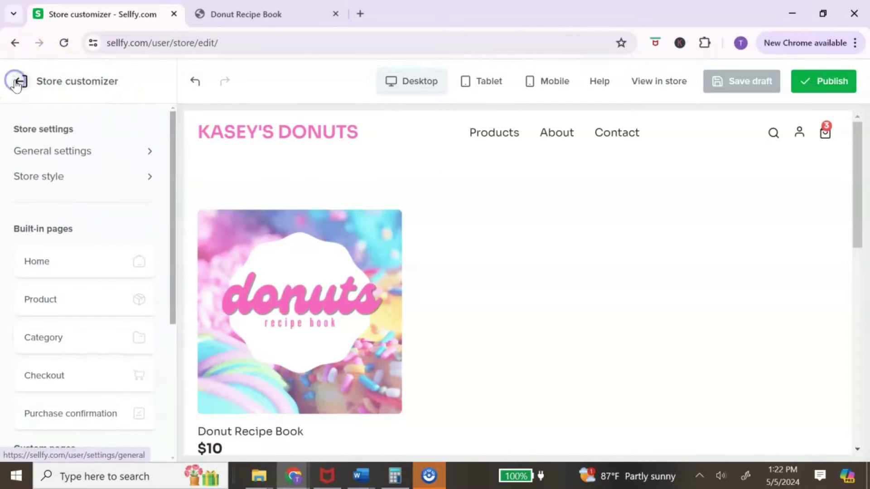
{"action": "left_click", "coordinate": [145, 182]}
{"action": "left_click", "coordinate": [108, 168]}
{"action": "scroll", "coordinate": [120, 274], "scroll_direction": "down", "scroll_amount": 5}
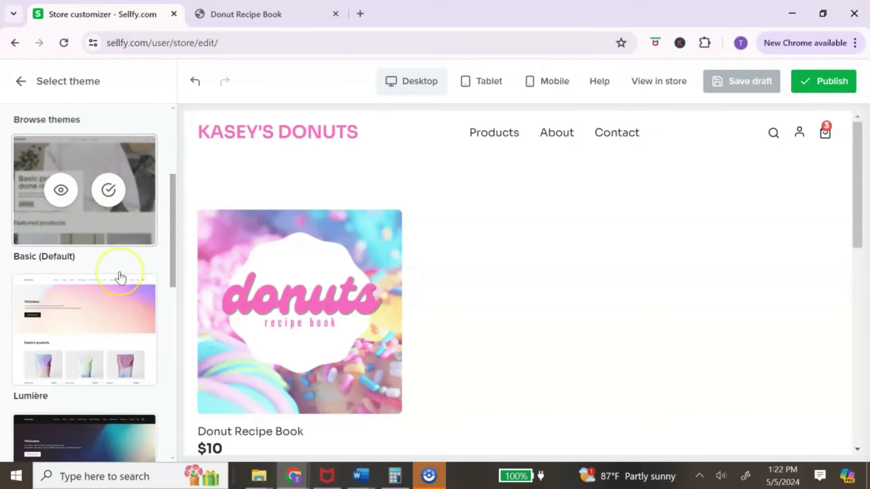
{"action": "scroll", "coordinate": [120, 277], "scroll_direction": "down", "scroll_amount": 3}
{"action": "left_click", "coordinate": [65, 187]}
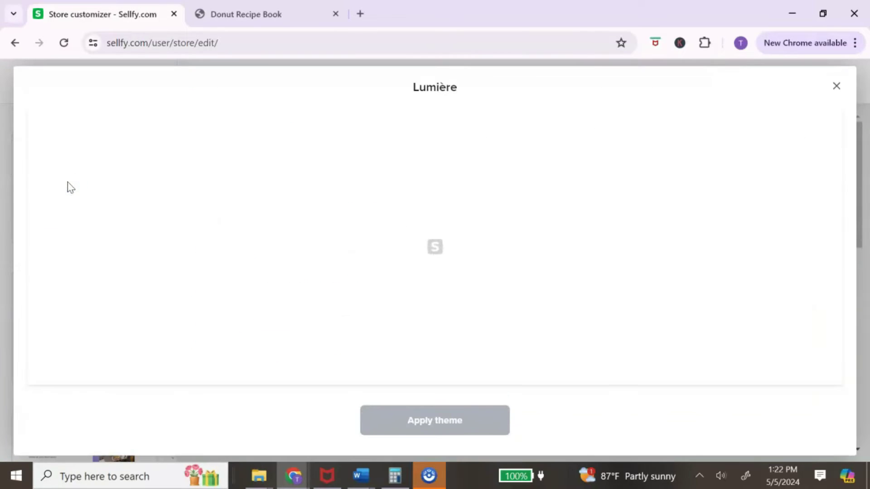
{"action": "scroll", "coordinate": [522, 289], "scroll_direction": "down", "scroll_amount": 10}
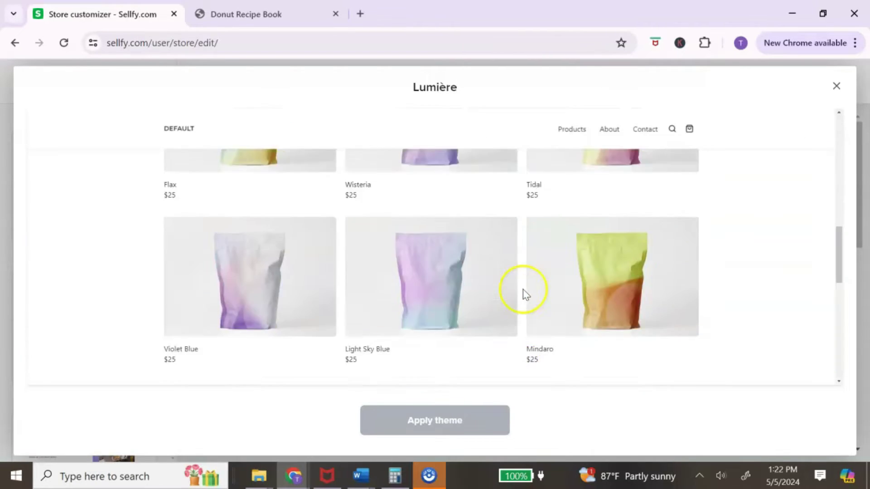
{"action": "scroll", "coordinate": [523, 290], "scroll_direction": "up", "scroll_amount": 10}
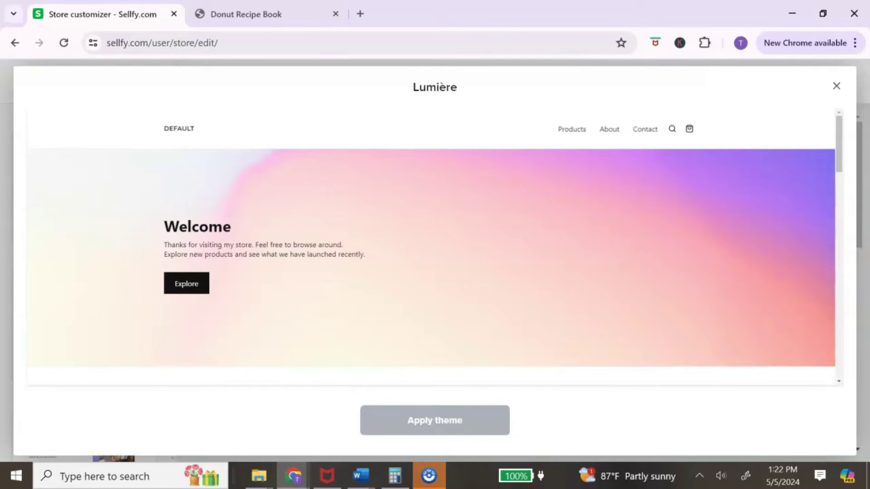
{"action": "key", "text": "Escape"}
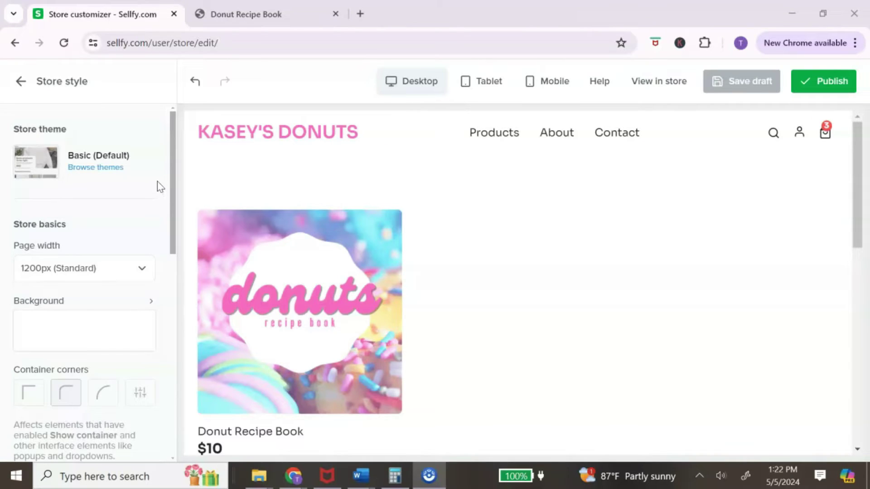
Step: Set the store's button color to #FF86CA in the store style settings
{"action": "scroll", "coordinate": [159, 186], "scroll_direction": "down", "scroll_amount": 3}
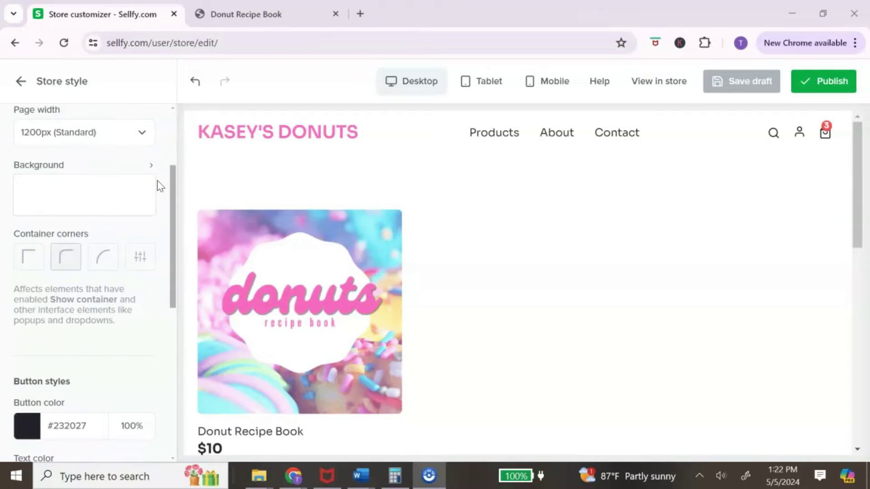
{"action": "left_click", "coordinate": [152, 168]}
{"action": "scroll", "coordinate": [95, 254], "scroll_direction": "down", "scroll_amount": 4}
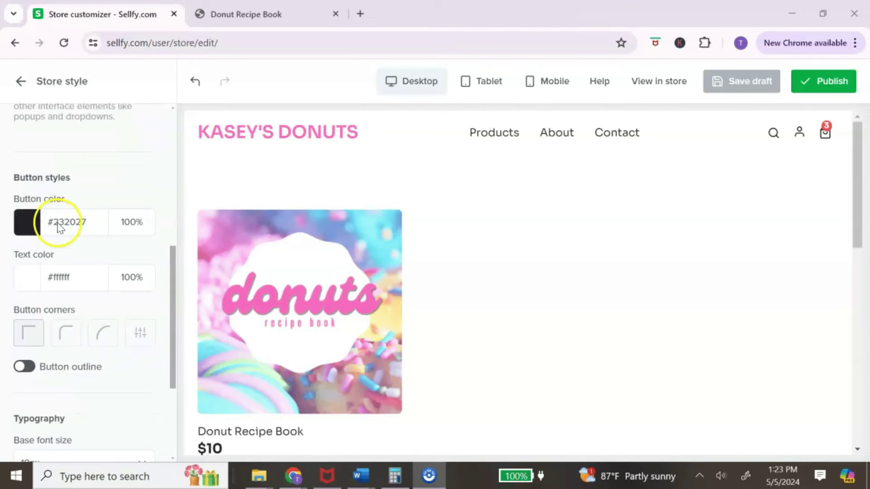
{"action": "left_click", "coordinate": [89, 225]}
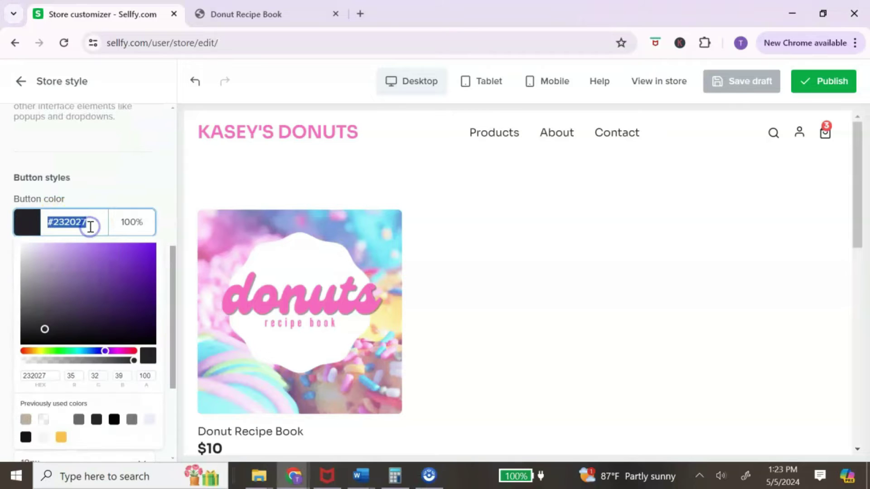
{"action": "type", "text": "#FF86CA"}
{"action": "scroll", "coordinate": [129, 363], "scroll_direction": "down", "scroll_amount": 3}
Step: Check the text font choices, keep Sora, and return to the store customizer's main settings
{"action": "left_click", "coordinate": [129, 410]}
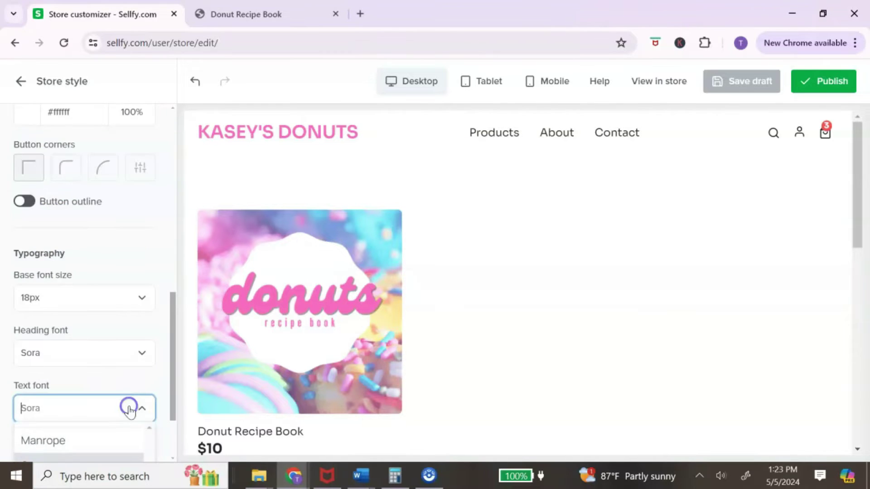
{"action": "scroll", "coordinate": [136, 368], "scroll_direction": "down", "scroll_amount": 2}
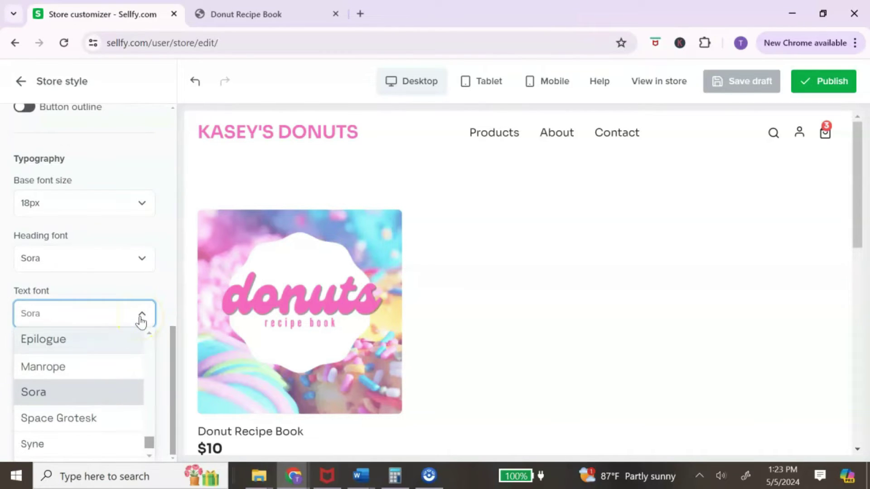
{"action": "left_click", "coordinate": [111, 391]}
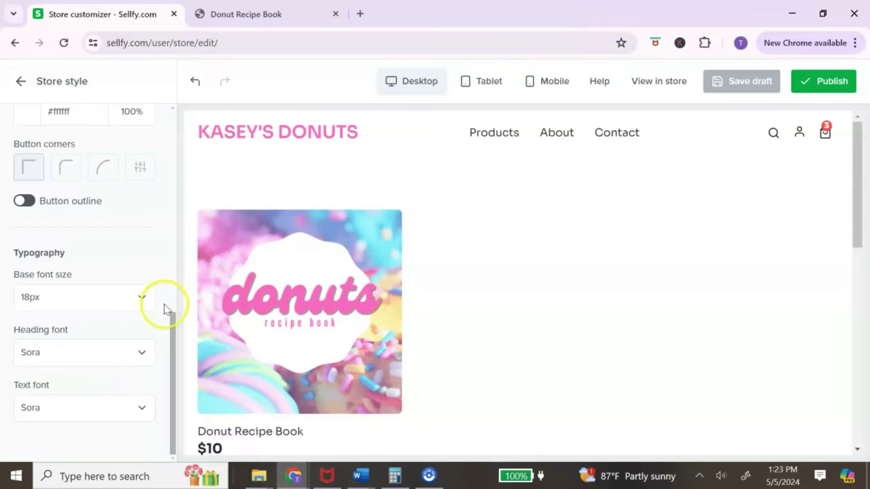
{"action": "scroll", "coordinate": [164, 320], "scroll_direction": "up", "scroll_amount": 10}
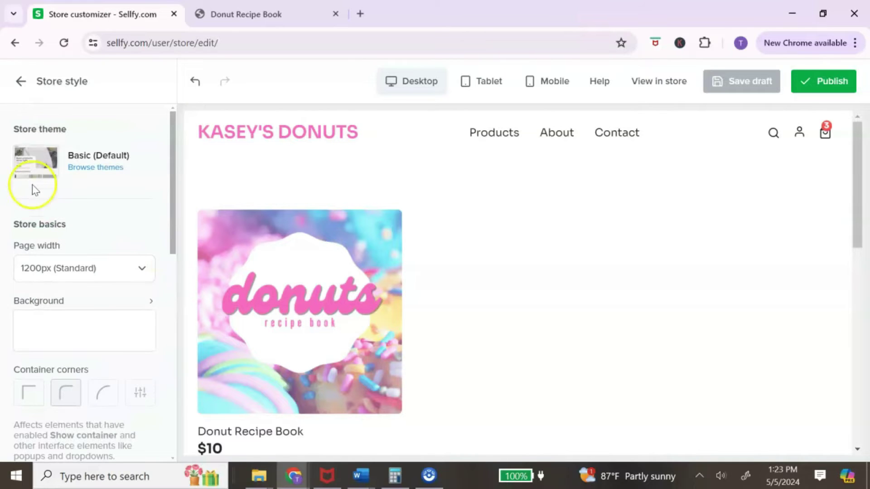
{"action": "left_click", "coordinate": [19, 84]}
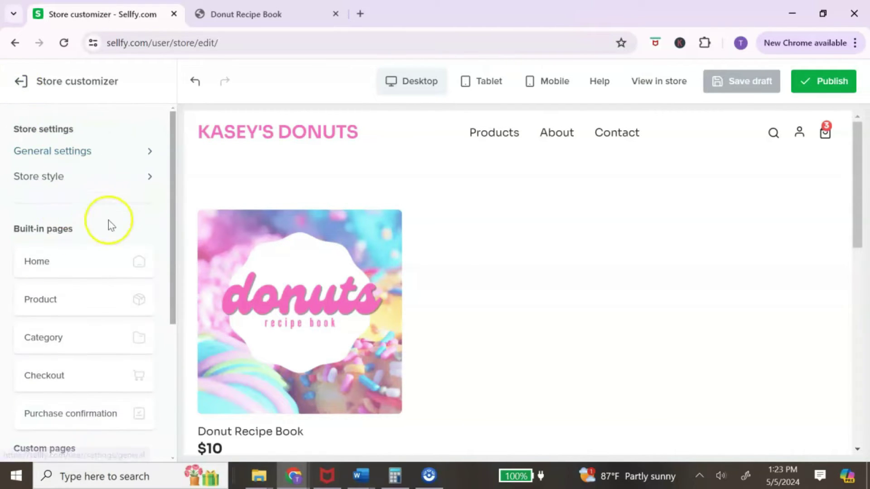
Step: Open the built-in Home page for editing and look over its modules down to the newsletter form and footer
{"action": "scroll", "coordinate": [104, 213], "scroll_direction": "down", "scroll_amount": 2}
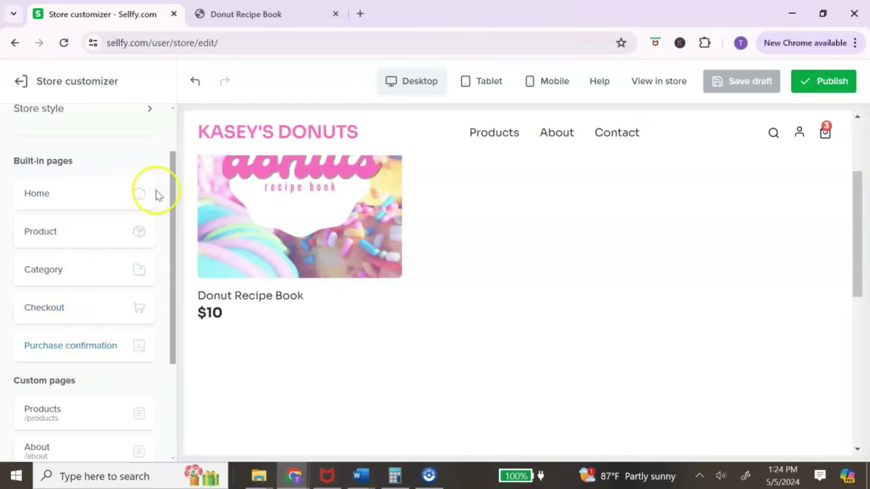
{"action": "scroll", "coordinate": [115, 167], "scroll_direction": "up", "scroll_amount": 2}
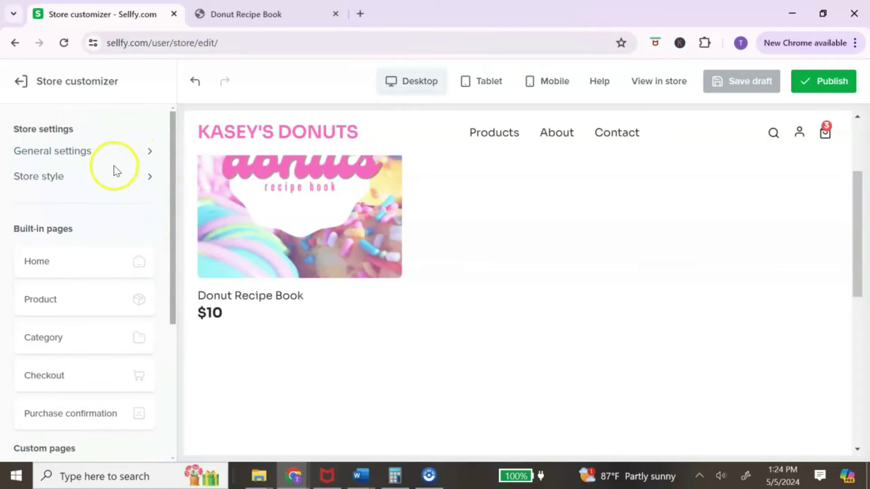
{"action": "left_click", "coordinate": [77, 261]}
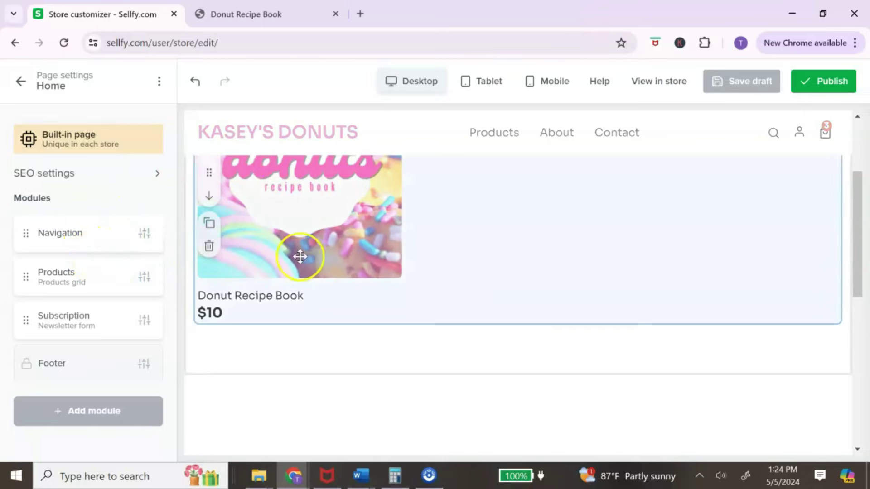
{"action": "scroll", "coordinate": [451, 286], "scroll_direction": "down", "scroll_amount": 8}
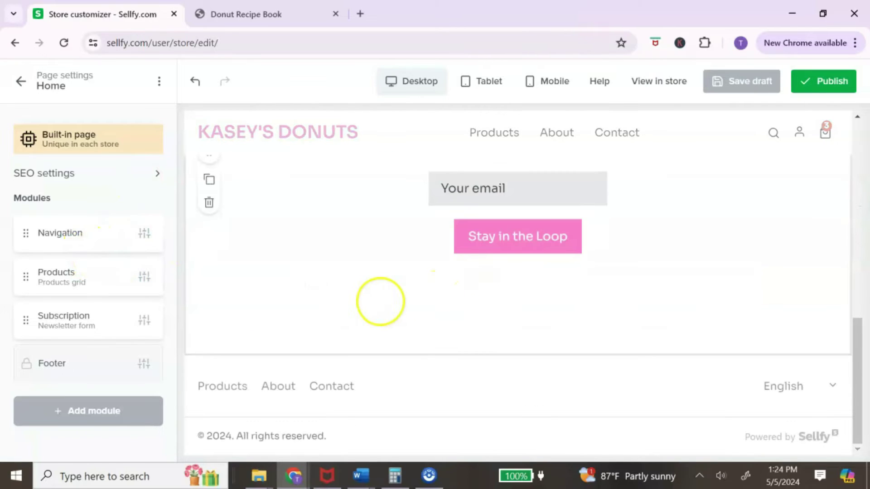
{"action": "scroll", "coordinate": [379, 301], "scroll_direction": "up", "scroll_amount": 1}
{"action": "scroll", "coordinate": [475, 437], "scroll_direction": "down", "scroll_amount": 1}
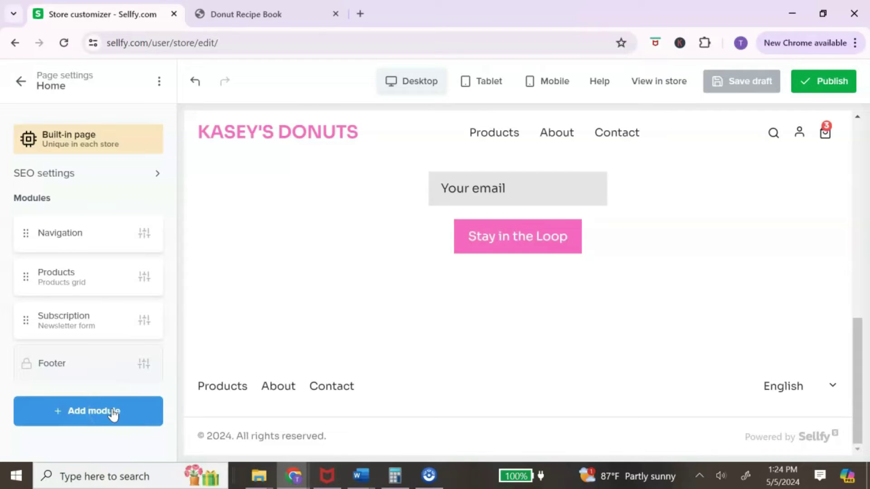
Step: Start adding a module to the Home page and examine the available module types, from Hero block to Spacing
{"action": "left_click", "coordinate": [112, 410]}
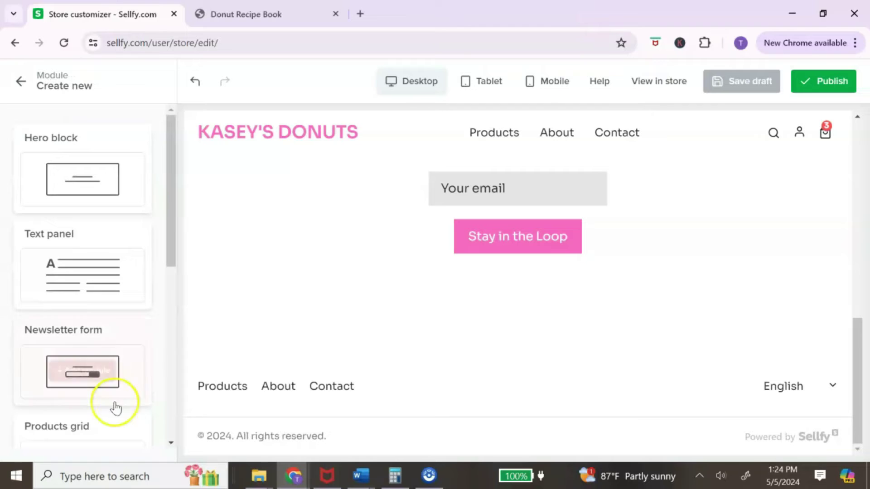
{"action": "mouse_move", "coordinate": [130, 179]}
{"action": "scroll", "coordinate": [129, 157], "scroll_direction": "down", "scroll_amount": 8}
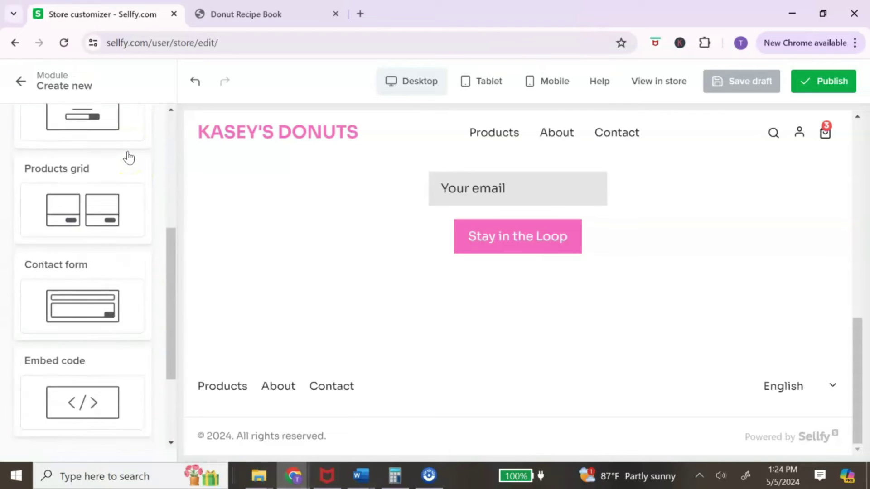
{"action": "scroll", "coordinate": [131, 159], "scroll_direction": "up", "scroll_amount": 4}
{"action": "scroll", "coordinate": [132, 161], "scroll_direction": "up", "scroll_amount": 4}
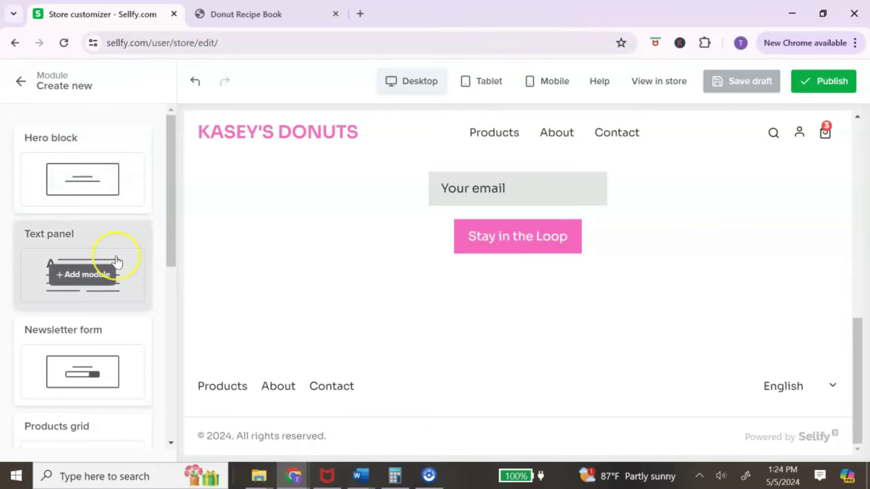
{"action": "scroll", "coordinate": [116, 260], "scroll_direction": "down", "scroll_amount": 2}
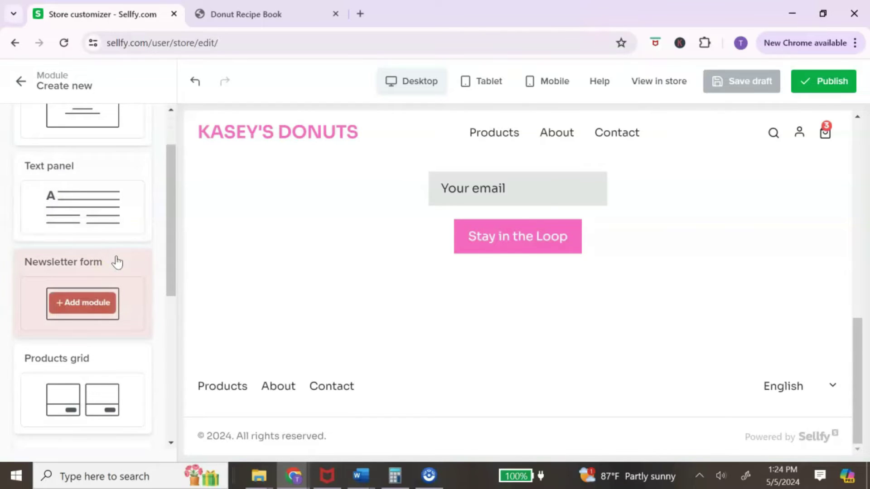
{"action": "scroll", "coordinate": [117, 261], "scroll_direction": "down", "scroll_amount": 5}
{"action": "left_click", "coordinate": [116, 210]}
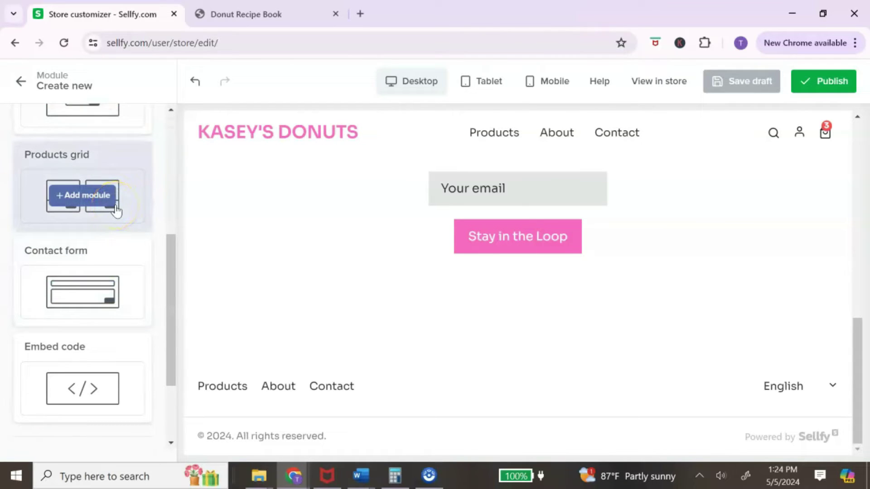
{"action": "scroll", "coordinate": [111, 217], "scroll_direction": "down", "scroll_amount": 3}
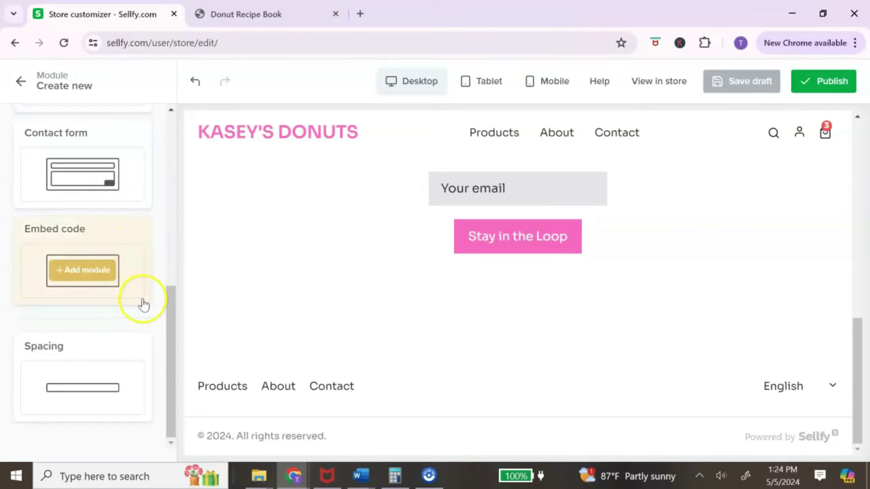
{"action": "scroll", "coordinate": [142, 304], "scroll_direction": "up", "scroll_amount": 5}
{"action": "scroll", "coordinate": [144, 305], "scroll_direction": "up", "scroll_amount": 3}
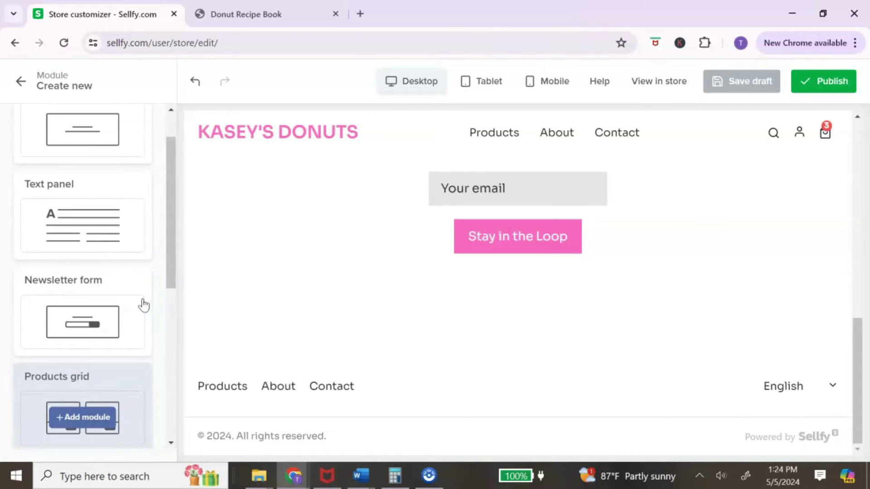
{"action": "scroll", "coordinate": [142, 304], "scroll_direction": "up", "scroll_amount": 1}
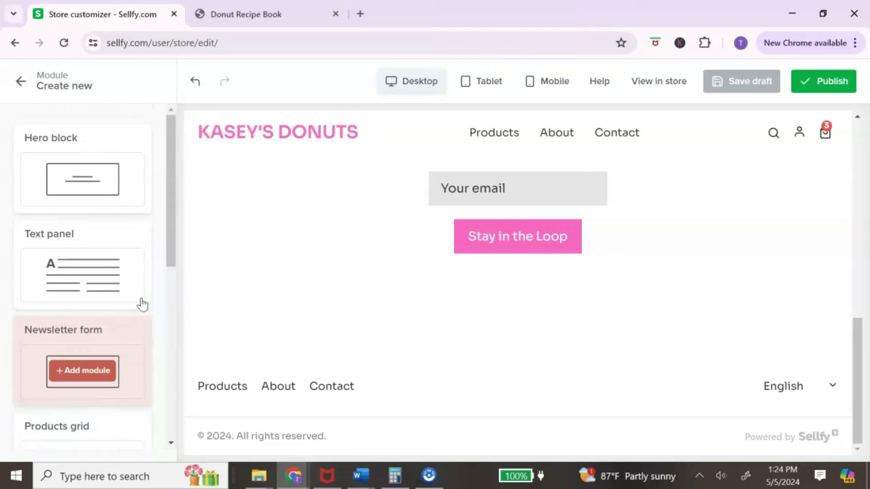
{"action": "mouse_move", "coordinate": [143, 304]}
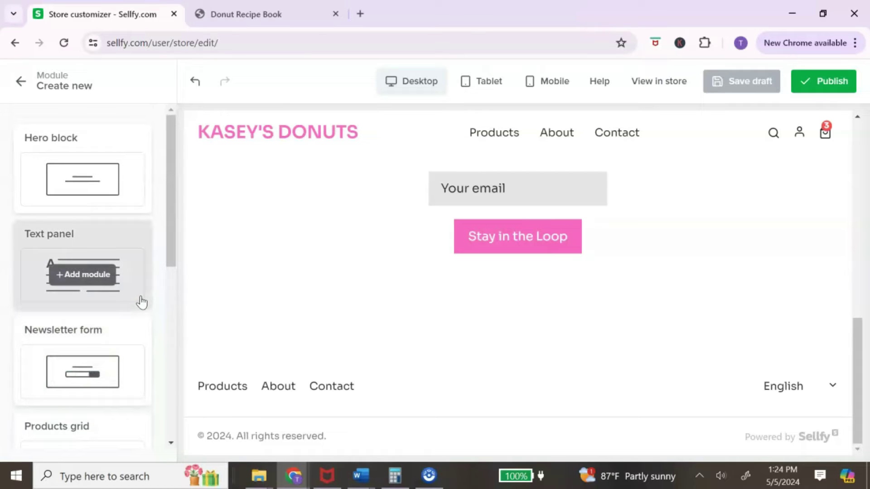
Step: Add a Hero block module to the Home page and move it above the navigation
{"action": "left_click_drag", "start_coordinate": [144, 299], "coordinate": [84, 186]}
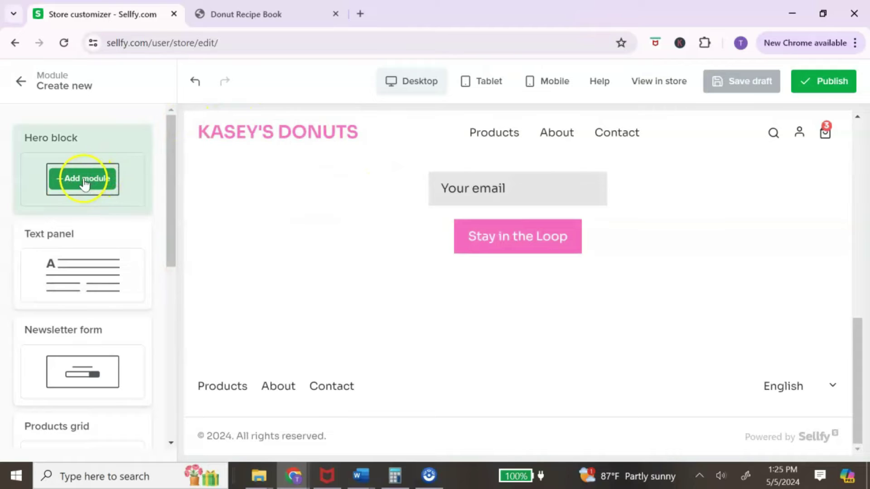
{"action": "left_click", "coordinate": [84, 181]}
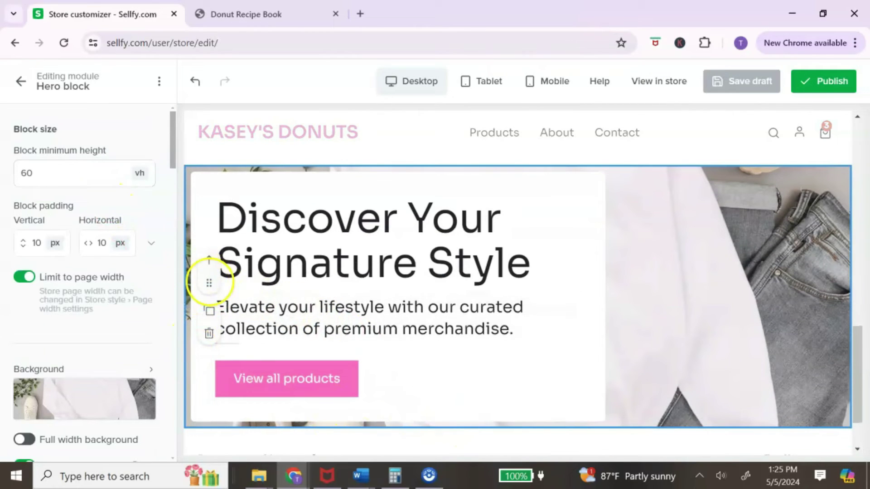
{"action": "left_click_drag", "start_coordinate": [209, 283], "coordinate": [211, 192]}
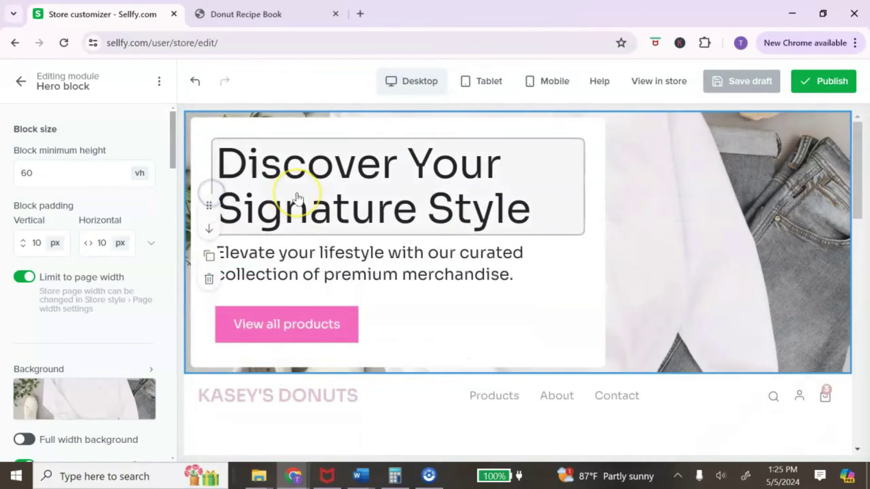
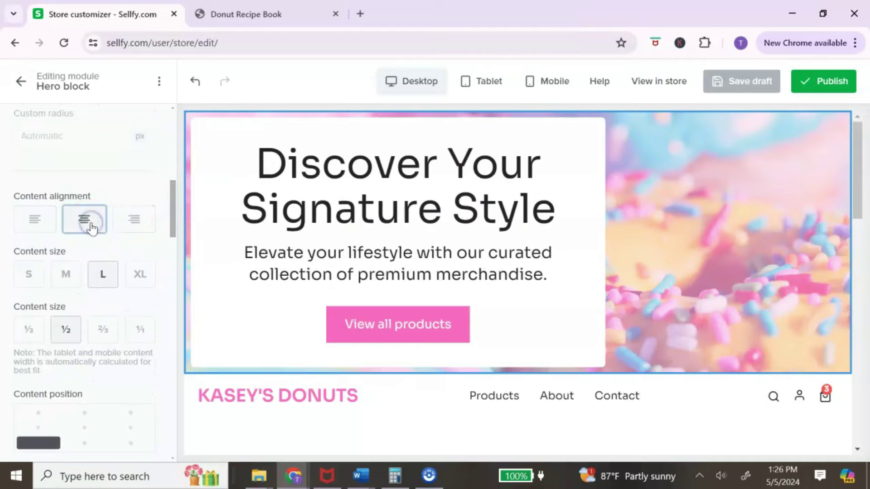
Step: Left-align the hero block's content and try content sizes S and M before choosing L
{"action": "left_click", "coordinate": [26, 227]}
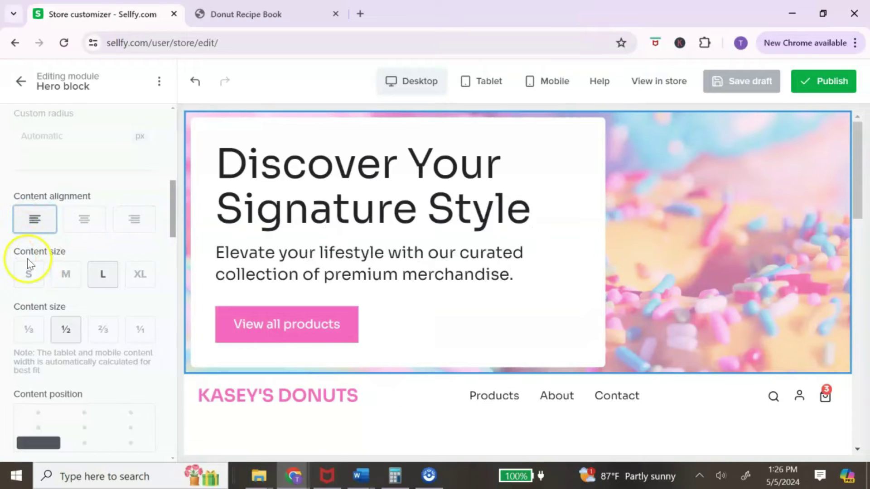
{"action": "left_click", "coordinate": [40, 274]}
{"action": "left_click", "coordinate": [64, 277]}
{"action": "left_click", "coordinate": [102, 274]}
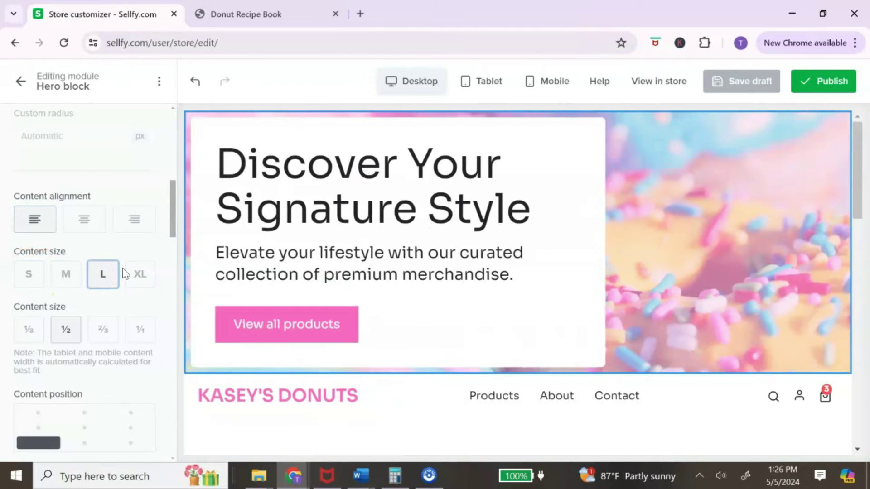
Step: Set the hero block title's text color to #FF66C4
{"action": "left_click_drag", "start_coordinate": [177, 218], "coordinate": [175, 237]}
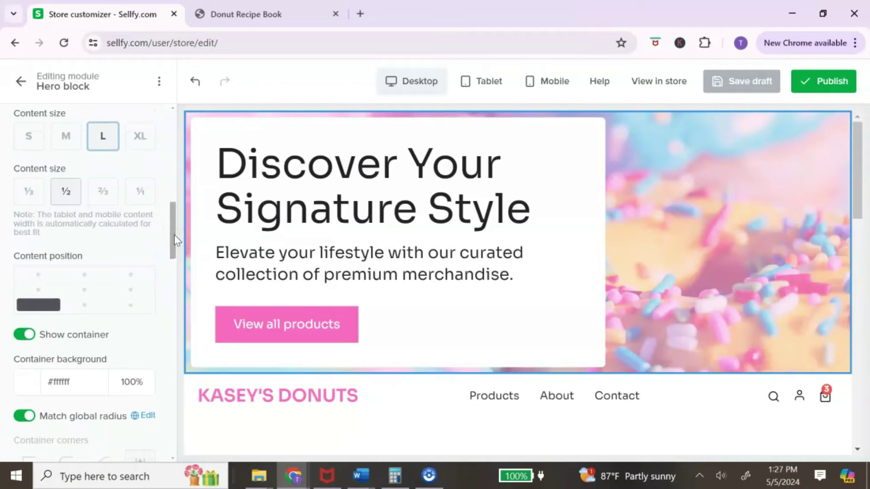
{"action": "left_click_drag", "start_coordinate": [174, 236], "coordinate": [173, 253]}
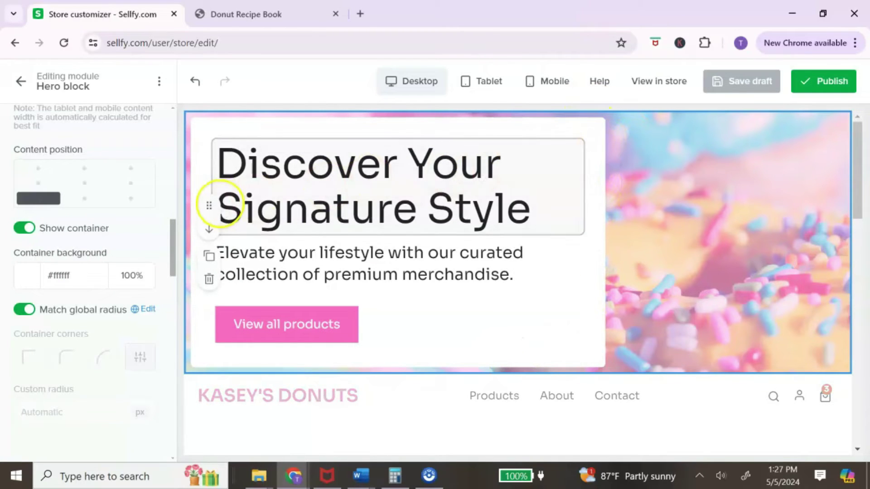
{"action": "left_click_drag", "start_coordinate": [173, 240], "coordinate": [171, 302]}
{"action": "left_click", "coordinate": [92, 321]}
{"action": "type", "text": "FF66C4"}
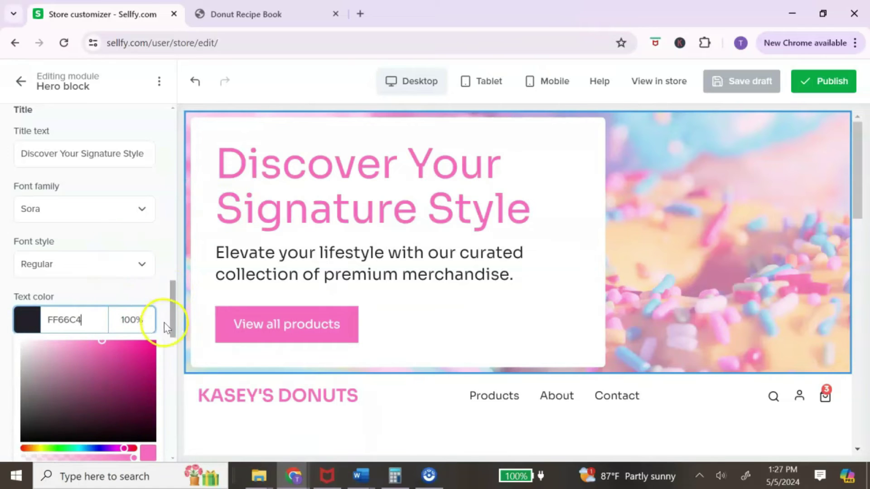
{"action": "left_click", "coordinate": [179, 310]}
Step: Replace the hero block's title text with "Homemade Made Donuts"
{"action": "triple_click", "coordinate": [132, 164]}
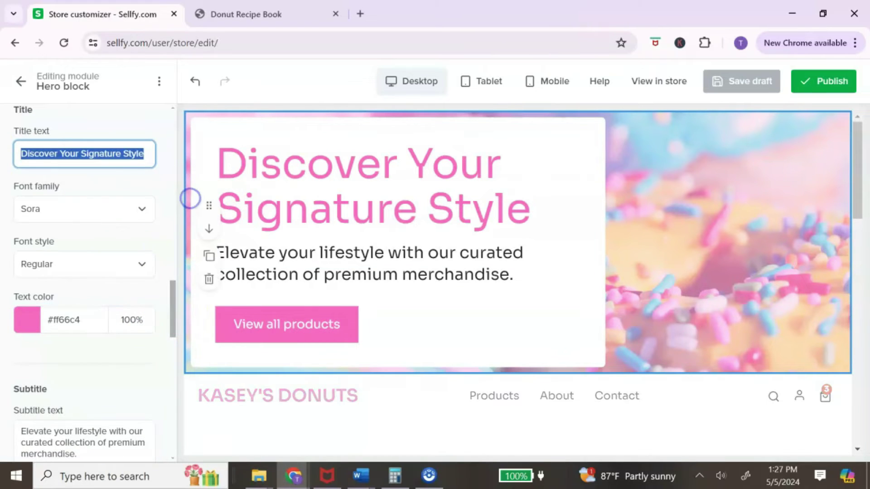
{"action": "type", "text": "Home"}
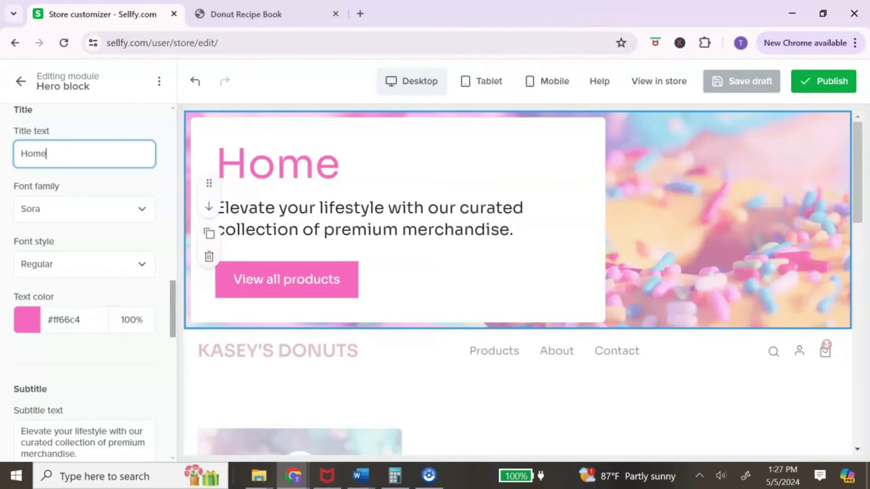
{"action": "type", "text": "made Made Donuts"}
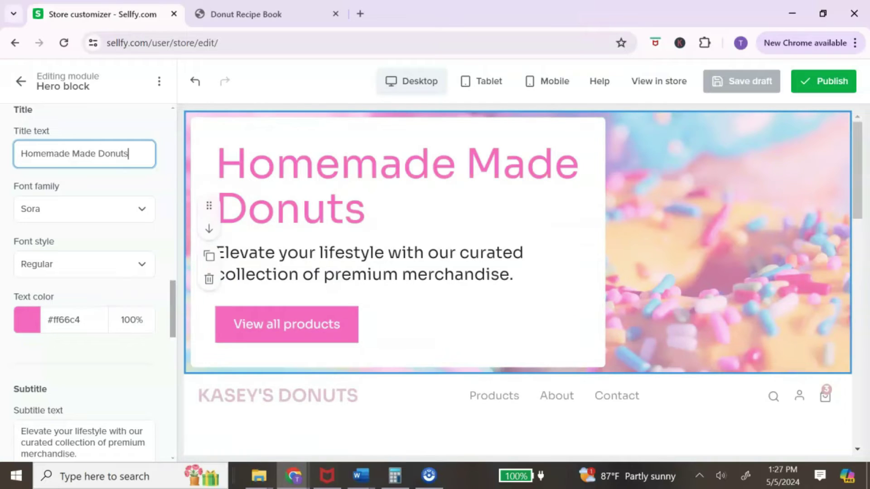
Step: Set the hero block's subtitle to "Make delicious donuts at home" in color #ff66c4 and return to the Home page settings
{"action": "left_click_drag", "start_coordinate": [172, 315], "coordinate": [173, 356]}
{"action": "left_click", "coordinate": [115, 199]}
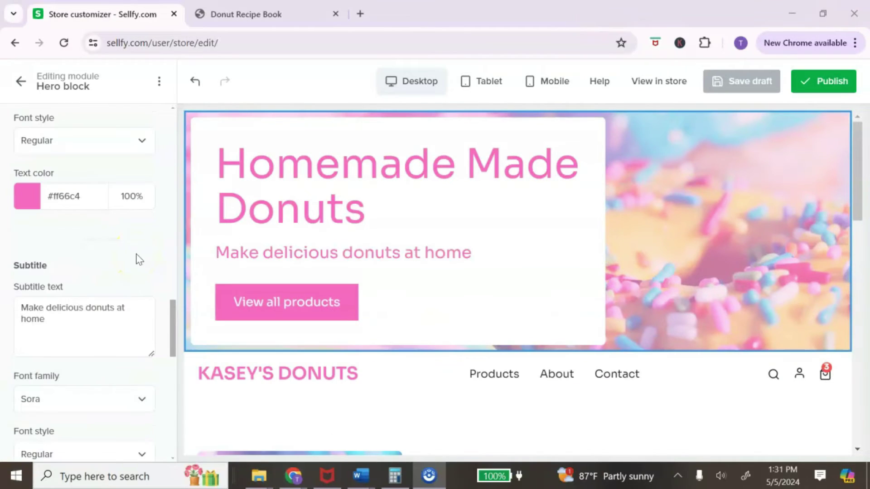
{"action": "scroll", "coordinate": [139, 259], "scroll_direction": "down", "scroll_amount": 6}
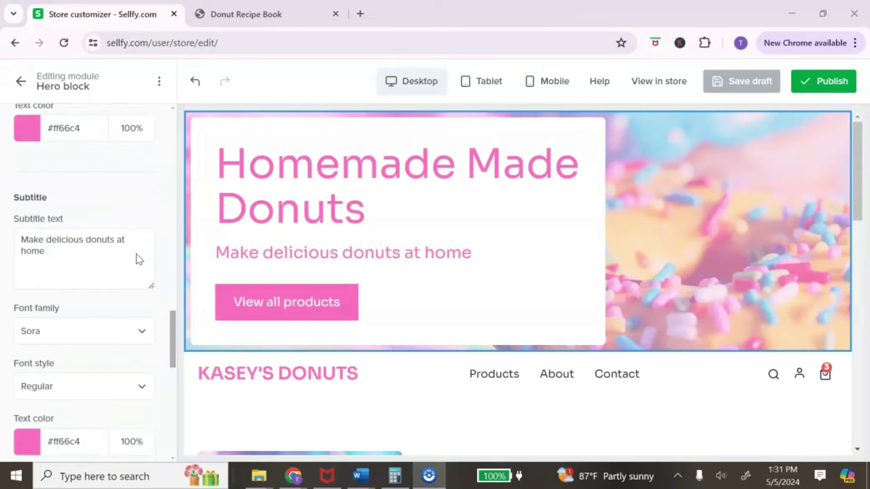
{"action": "left_click", "coordinate": [59, 235]}
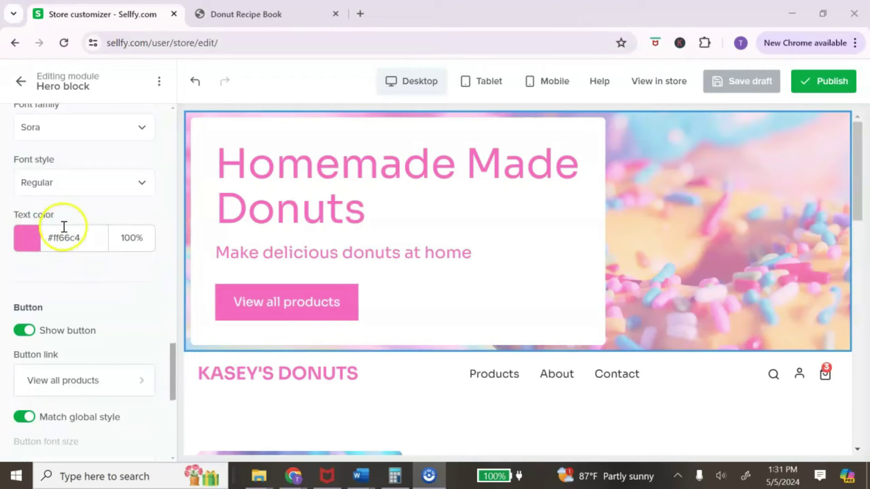
{"action": "scroll", "coordinate": [116, 245], "scroll_direction": "up", "scroll_amount": 10}
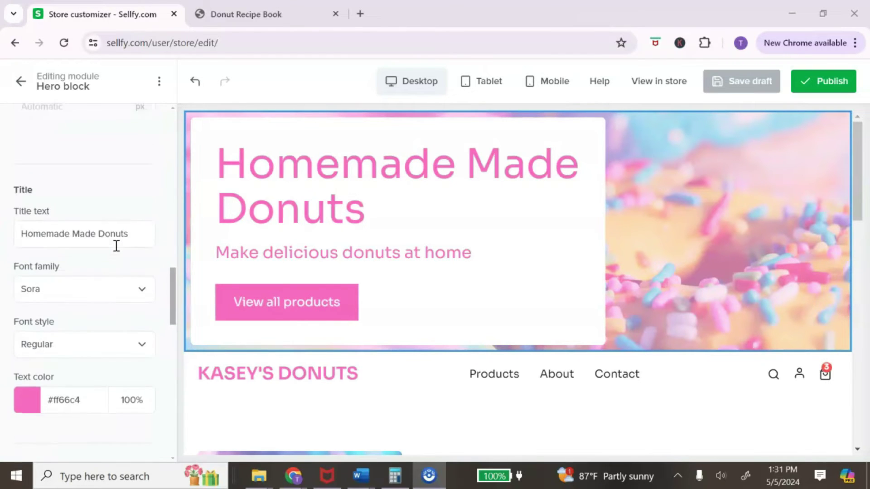
{"action": "scroll", "coordinate": [122, 245], "scroll_direction": "up", "scroll_amount": 6}
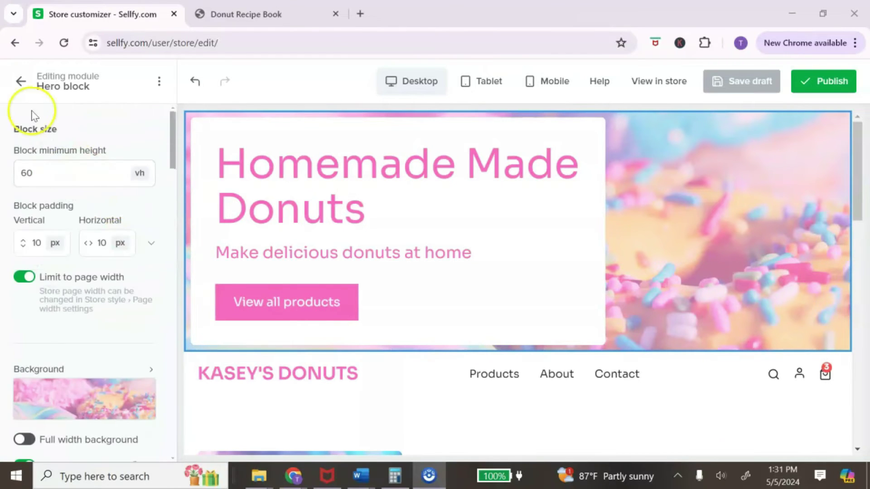
{"action": "left_click", "coordinate": [20, 83]}
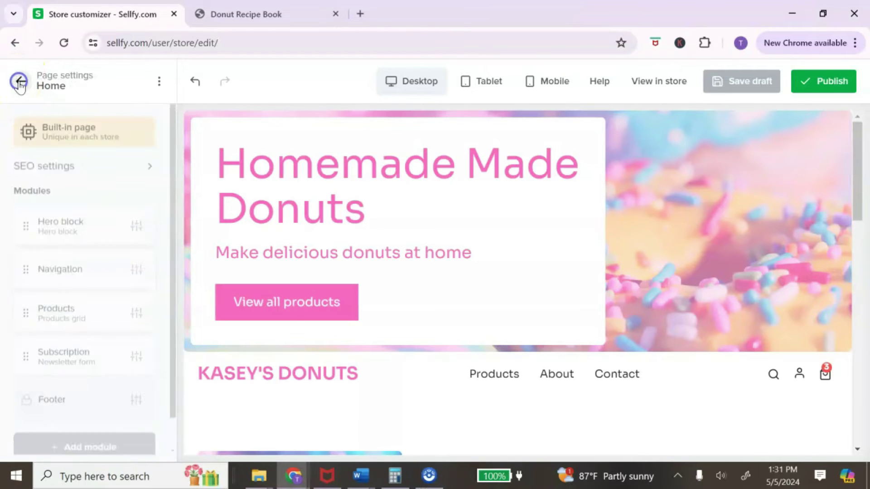
Step: Open the Navigation module, keep its size at S and center the store logo
{"action": "scroll", "coordinate": [120, 165], "scroll_direction": "down", "scroll_amount": 1}
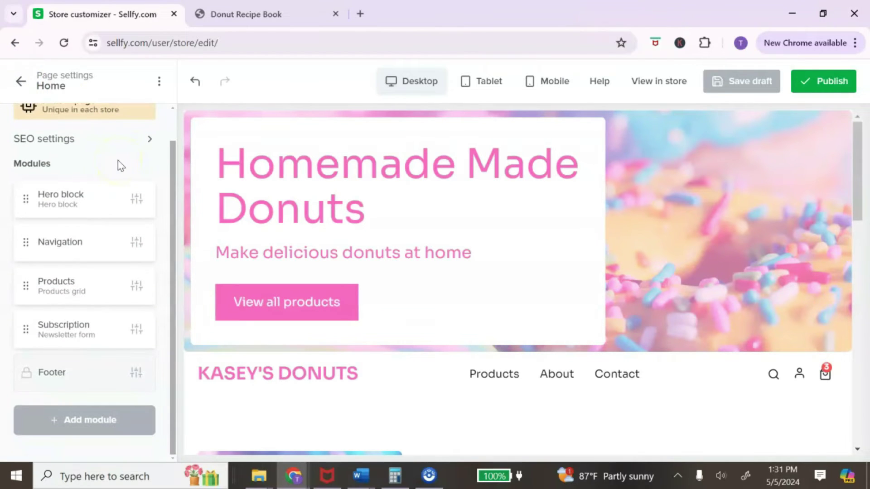
{"action": "scroll", "coordinate": [437, 246], "scroll_direction": "down", "scroll_amount": 3}
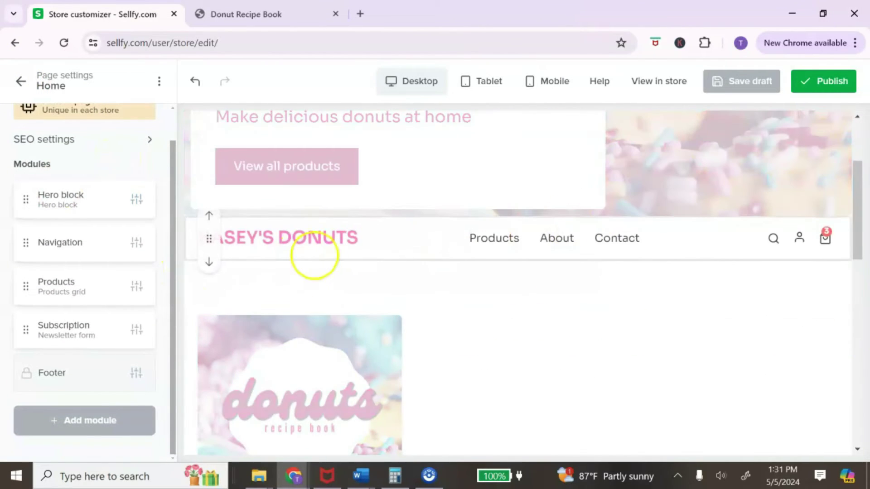
{"action": "left_click", "coordinate": [63, 243]}
{"action": "left_click", "coordinate": [28, 219]}
{"action": "scroll", "coordinate": [84, 222], "scroll_direction": "down", "scroll_amount": 3}
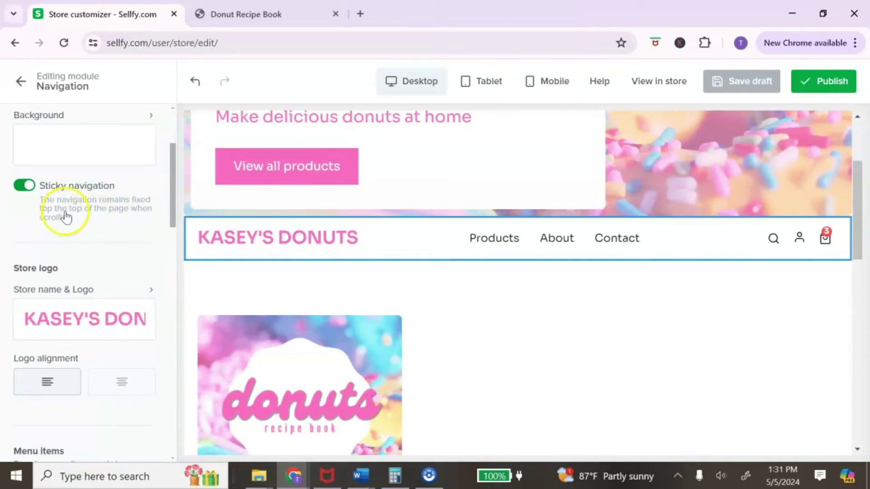
{"action": "scroll", "coordinate": [95, 236], "scroll_direction": "up", "scroll_amount": 3}
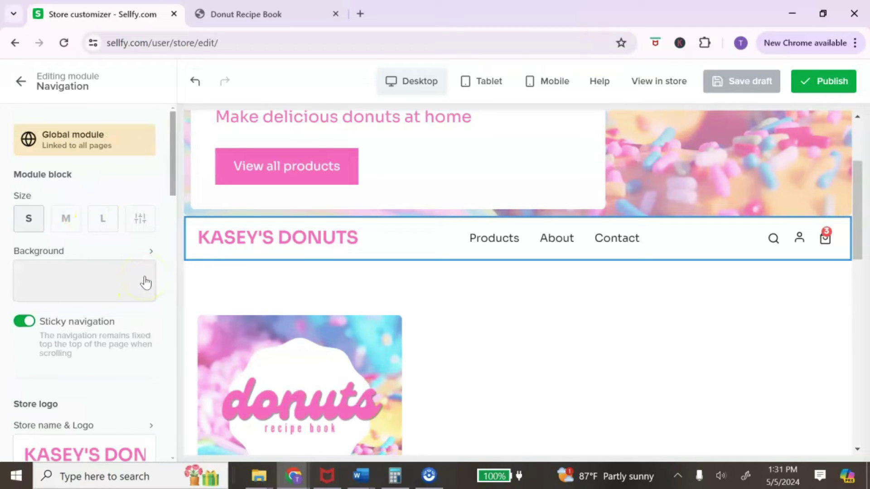
{"action": "scroll", "coordinate": [145, 283], "scroll_direction": "down", "scroll_amount": 5}
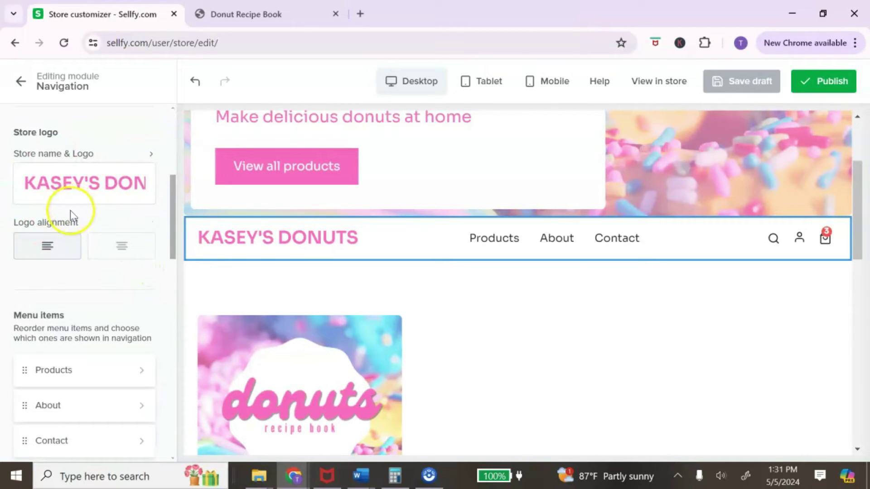
{"action": "left_click", "coordinate": [117, 250]}
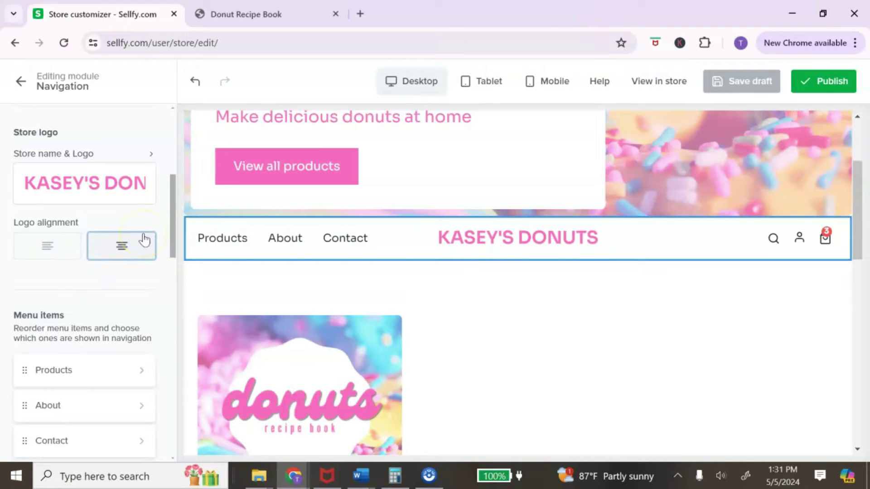
Step: Examine the link settings of the Products and About menu items and close them without changes
{"action": "scroll", "coordinate": [142, 239], "scroll_direction": "down", "scroll_amount": 3}
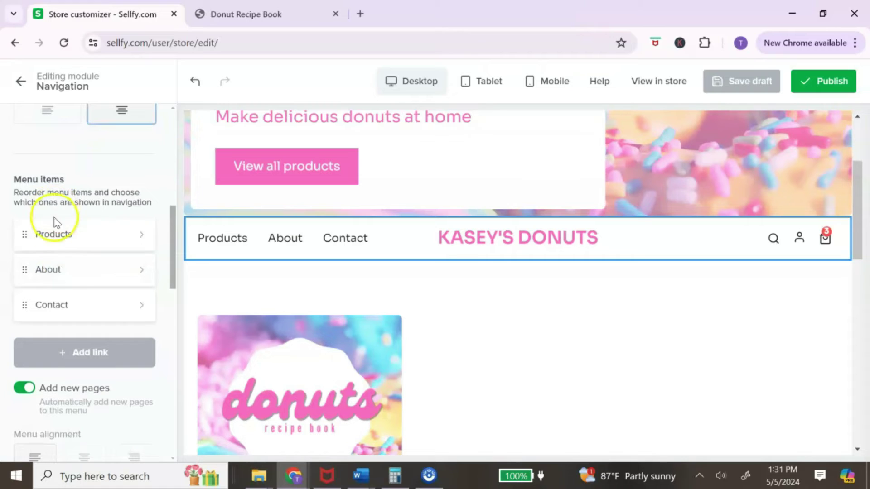
{"action": "left_click", "coordinate": [143, 235]}
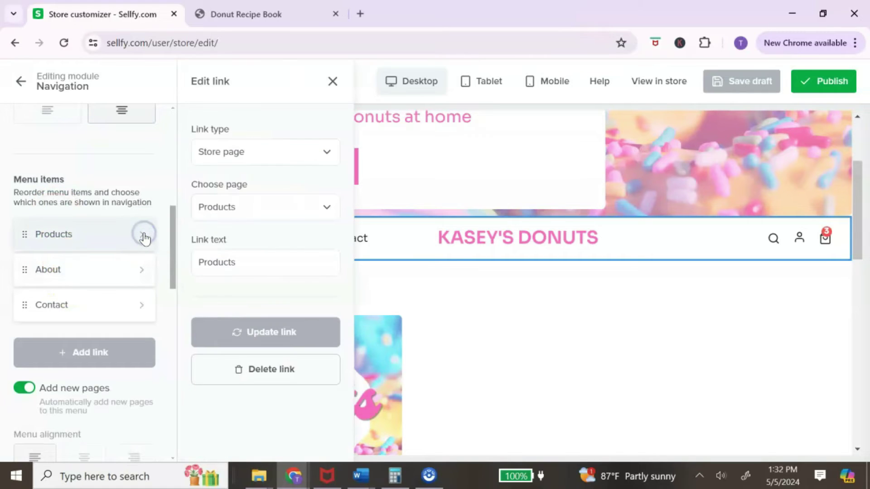
{"action": "left_click", "coordinate": [147, 272]}
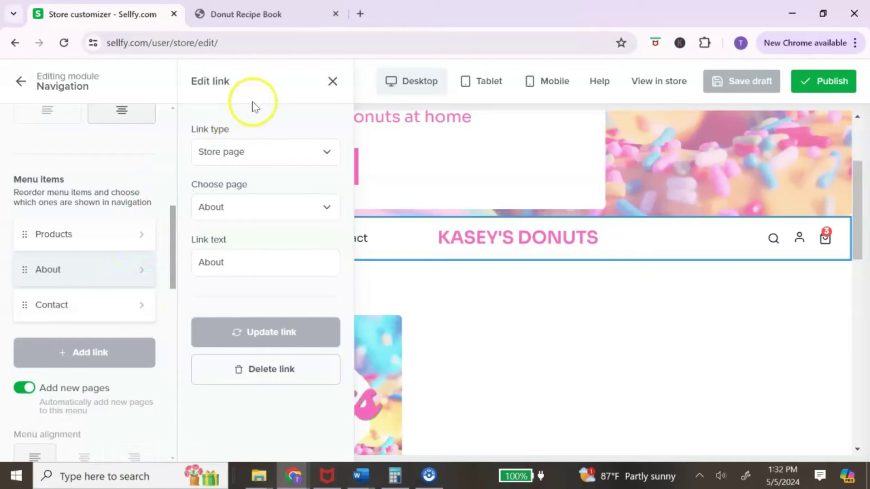
{"action": "left_click", "coordinate": [332, 82]}
{"action": "scroll", "coordinate": [86, 222], "scroll_direction": "down", "scroll_amount": 3}
{"action": "left_click", "coordinate": [85, 223]}
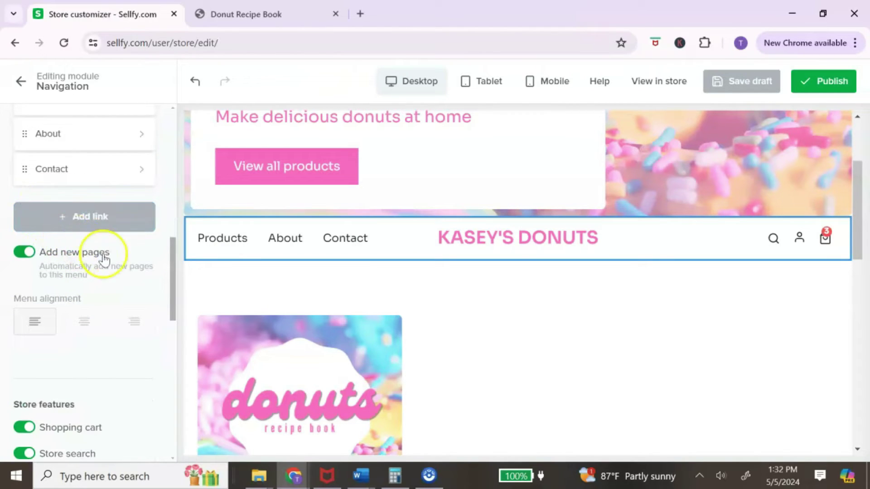
Step: Set the navigation's text color to the previously used pink #ff66c4 and return to the Home page settings
{"action": "scroll", "coordinate": [113, 252], "scroll_direction": "down", "scroll_amount": 10}
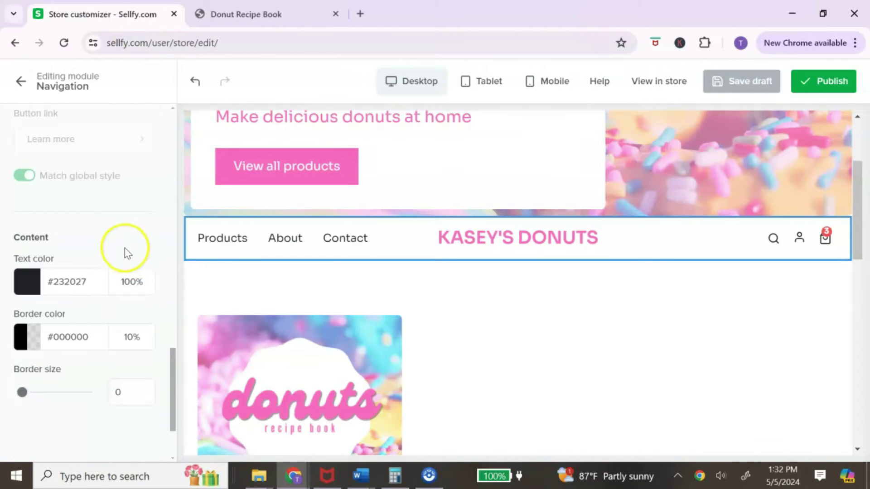
{"action": "left_click", "coordinate": [98, 281]}
{"action": "scroll", "coordinate": [96, 295], "scroll_direction": "down", "scroll_amount": 3}
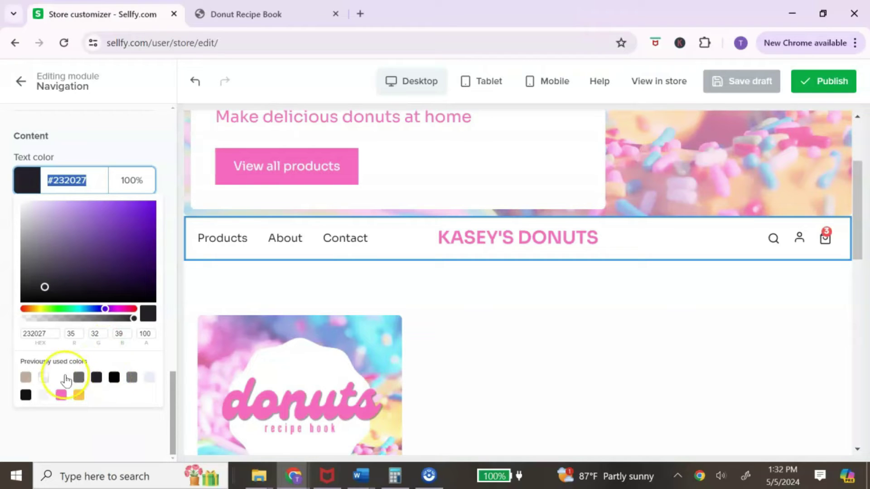
{"action": "left_click", "coordinate": [61, 395]}
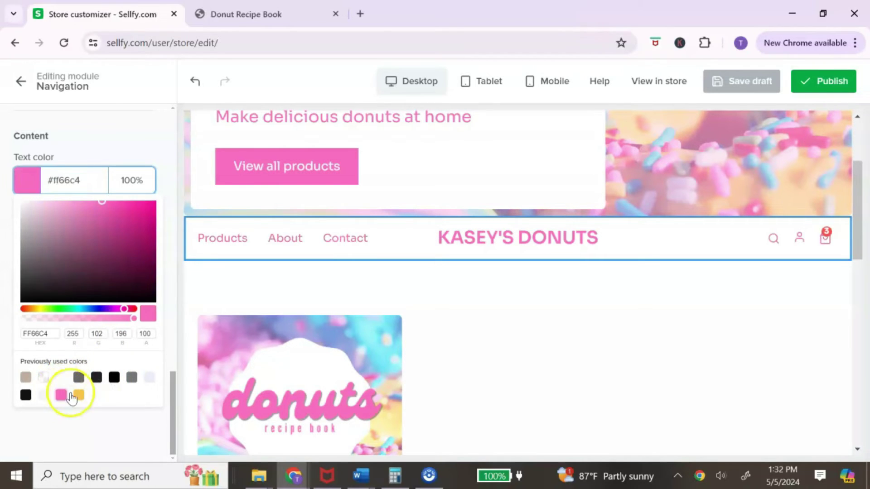
{"action": "left_click", "coordinate": [18, 82]}
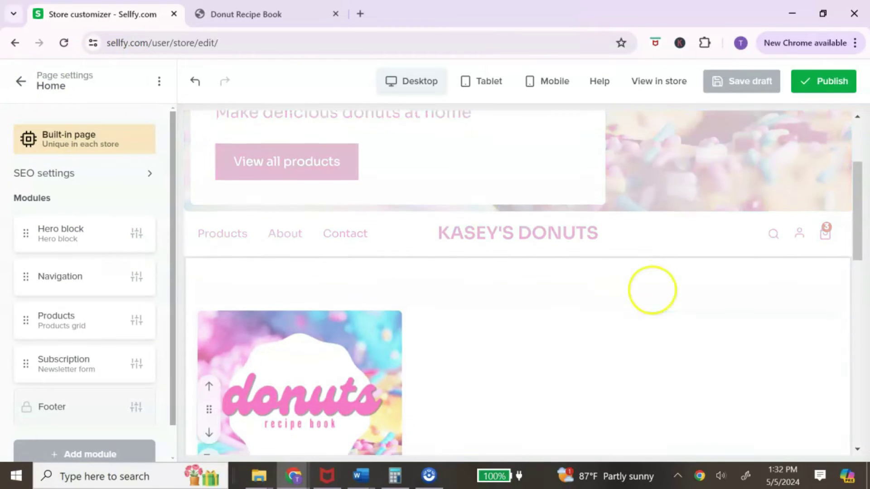
Step: Look over the Products grid module's settings and return to the Home page's module list
{"action": "scroll", "coordinate": [652, 290], "scroll_direction": "down", "scroll_amount": 2}
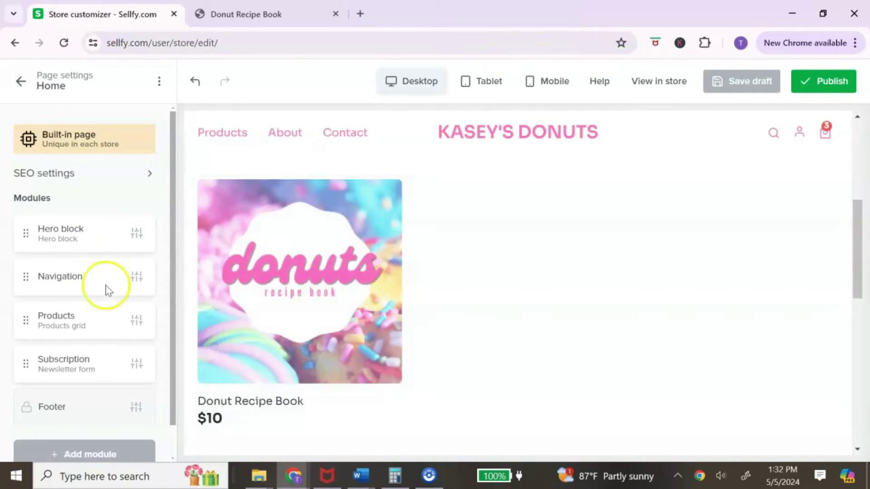
{"action": "left_click", "coordinate": [136, 322]}
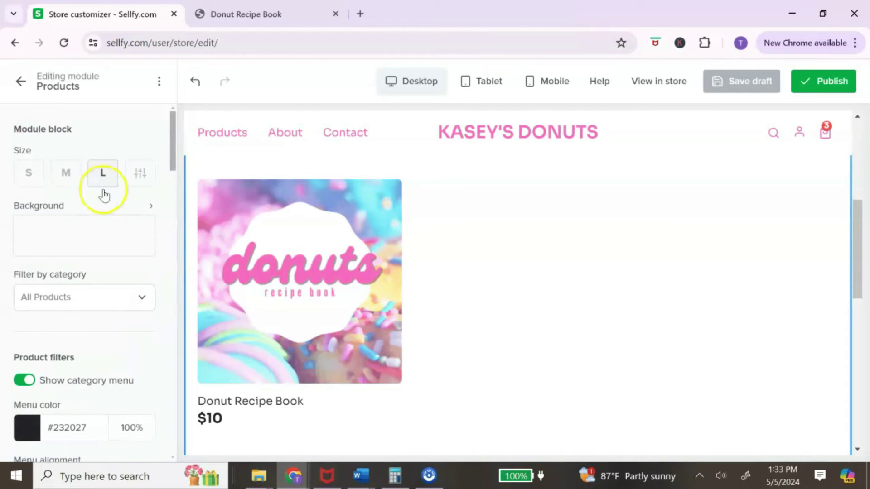
{"action": "left_click", "coordinate": [21, 81]}
Step: Look over the Subscription newsletter module's settings and return to the Home page's module list
{"action": "scroll", "coordinate": [402, 266], "scroll_direction": "down", "scroll_amount": 5}
{"action": "left_click", "coordinate": [345, 279]}
{"action": "scroll", "coordinate": [344, 279], "scroll_direction": "down", "scroll_amount": 1}
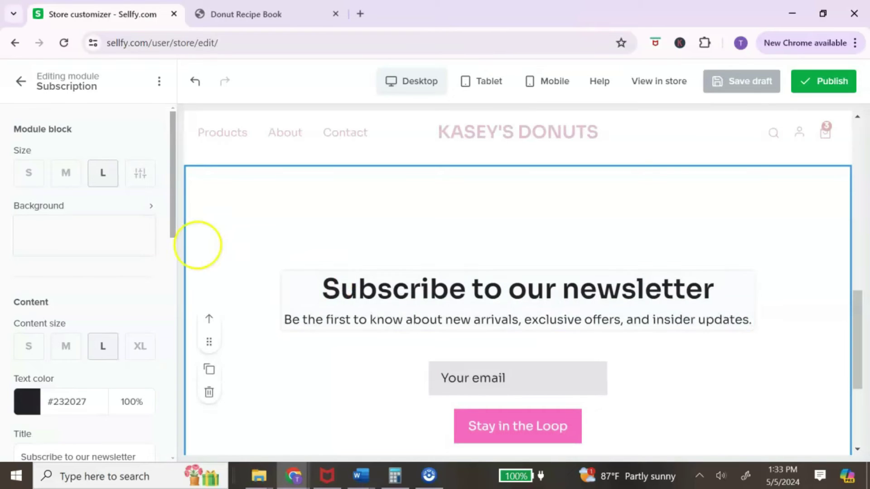
{"action": "left_click", "coordinate": [18, 82]}
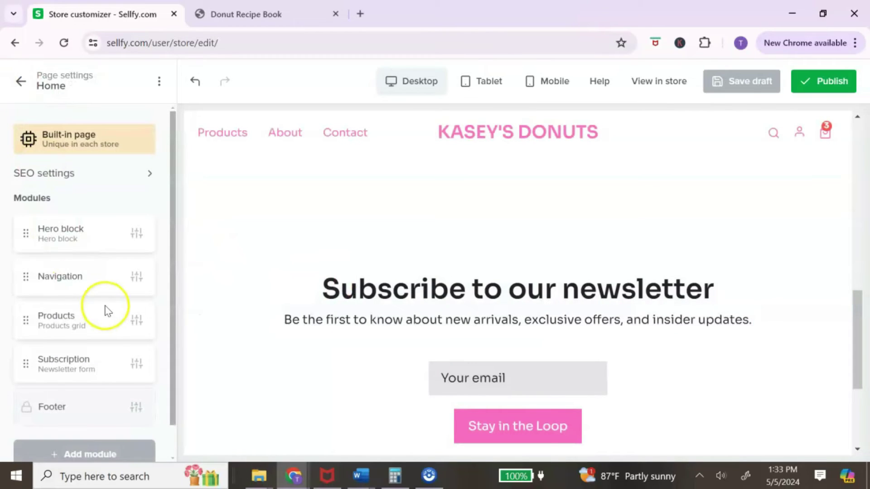
Step: Set the Products module's menu color, block title text color and product card text color to the previously used pink #ff66c4
{"action": "left_click", "coordinate": [135, 325]}
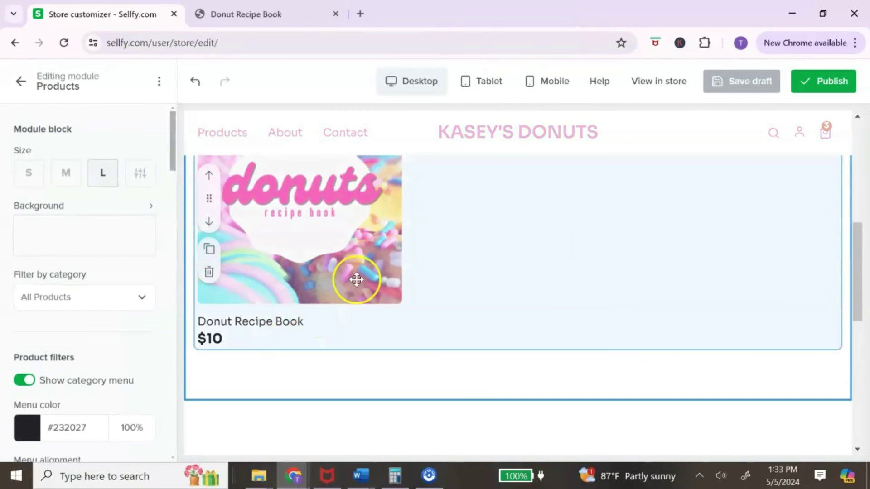
{"action": "scroll", "coordinate": [167, 339], "scroll_direction": "down", "scroll_amount": 5}
{"action": "left_click", "coordinate": [89, 299]}
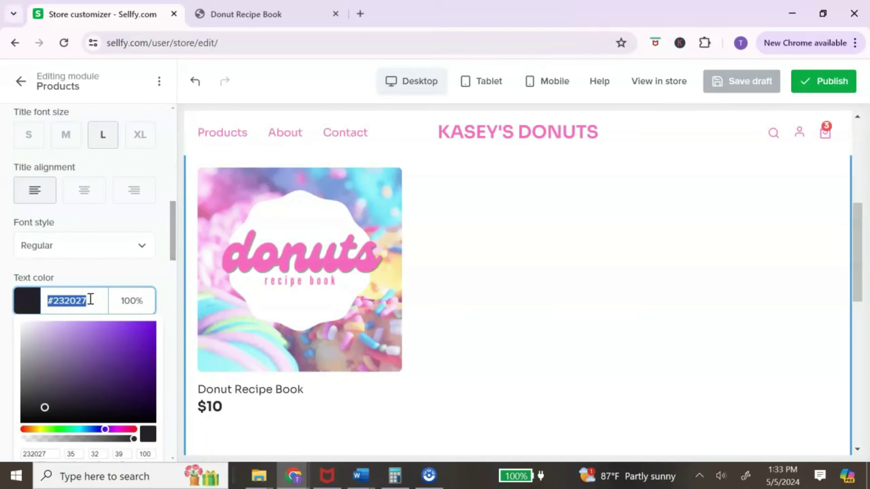
{"action": "scroll", "coordinate": [43, 316], "scroll_direction": "down", "scroll_amount": 4}
{"action": "scroll", "coordinate": [132, 357], "scroll_direction": "up", "scroll_amount": 10}
{"action": "scroll", "coordinate": [143, 351], "scroll_direction": "down", "scroll_amount": 6}
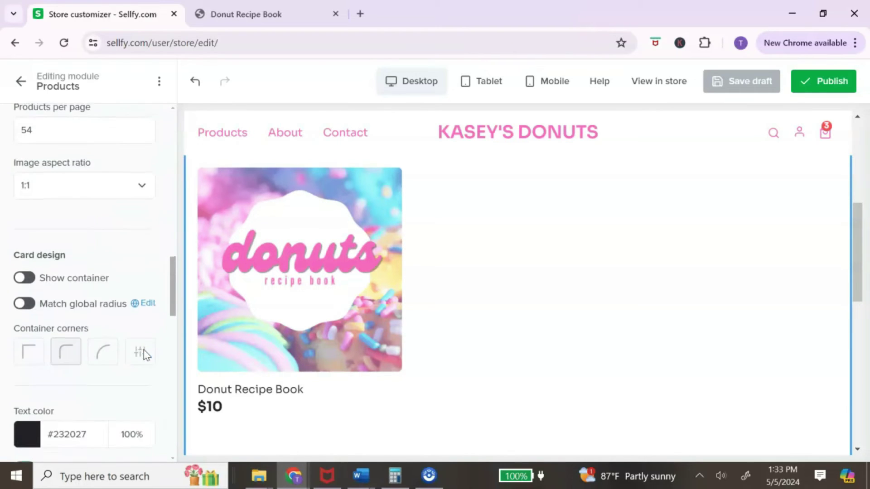
{"action": "left_click", "coordinate": [93, 302]}
{"action": "scroll", "coordinate": [68, 305], "scroll_direction": "down", "scroll_amount": 4}
{"action": "left_click", "coordinate": [44, 306]}
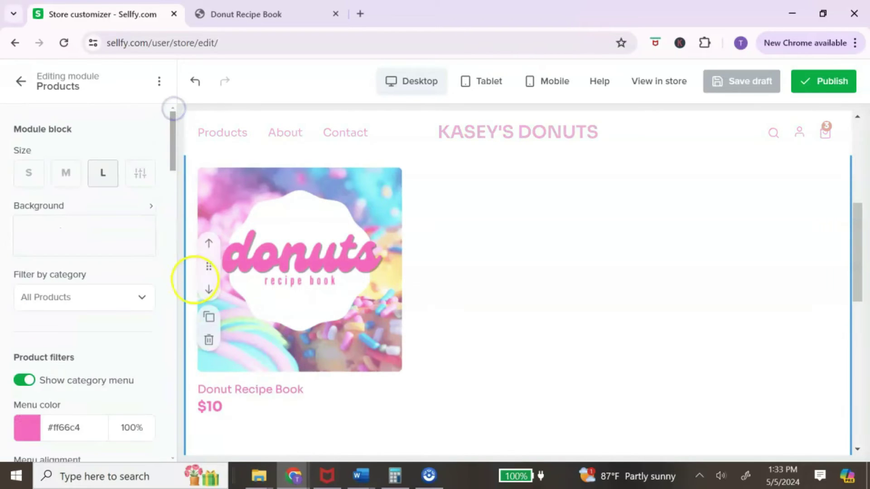
{"action": "scroll", "coordinate": [153, 281], "scroll_direction": "down", "scroll_amount": 9}
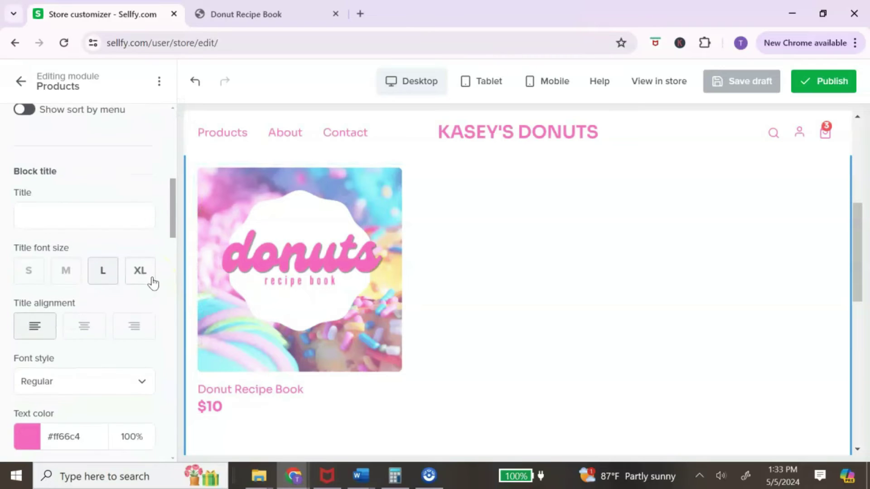
{"action": "scroll", "coordinate": [376, 278], "scroll_direction": "down", "scroll_amount": 5}
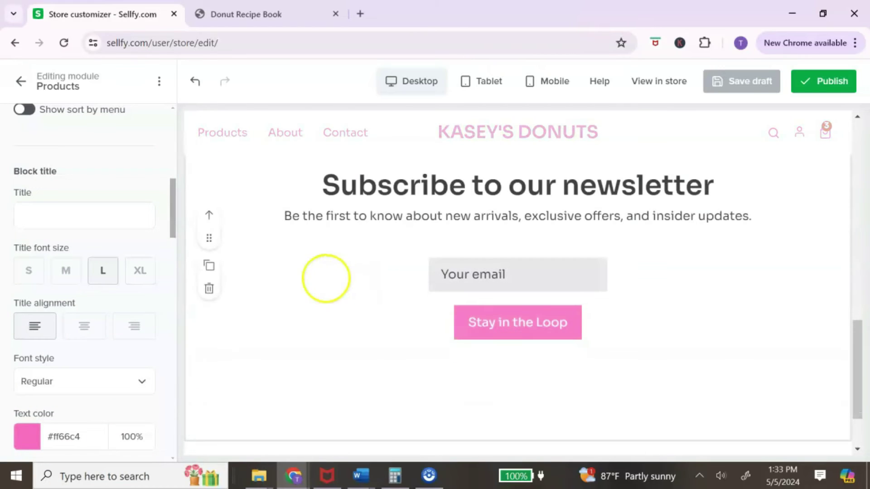
Step: Upload the "Pink Profile Demo - Doughnuts" image as the background of the Subscription newsletter module
{"action": "scroll", "coordinate": [274, 294], "scroll_direction": "up", "scroll_amount": 3}
{"action": "left_click", "coordinate": [322, 254]}
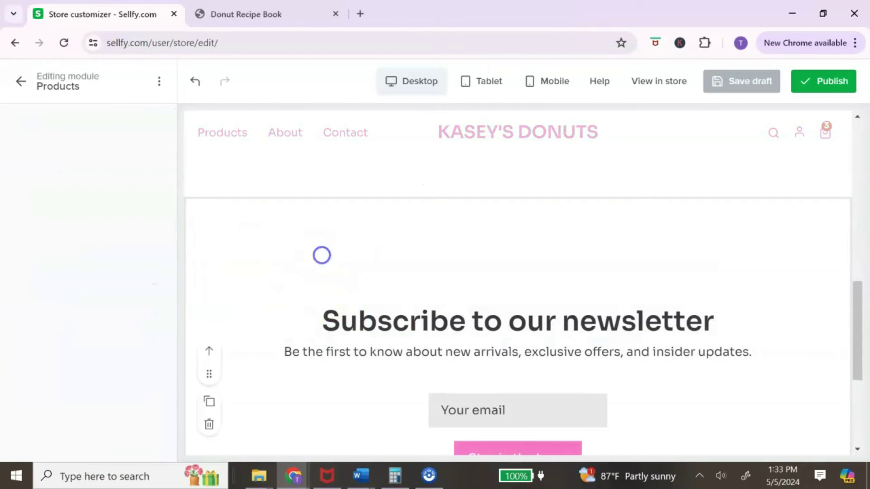
{"action": "scroll", "coordinate": [151, 266], "scroll_direction": "down", "scroll_amount": 3}
{"action": "scroll", "coordinate": [150, 266], "scroll_direction": "up", "scroll_amount": 3}
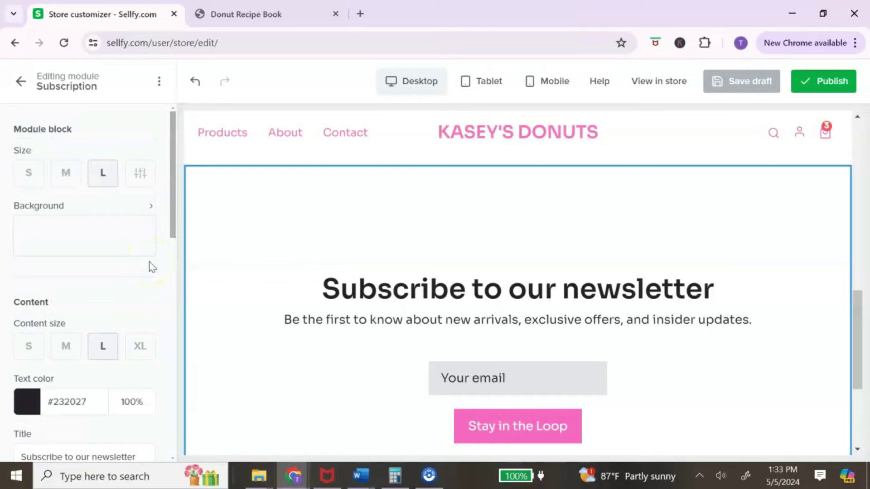
{"action": "left_click", "coordinate": [139, 231]}
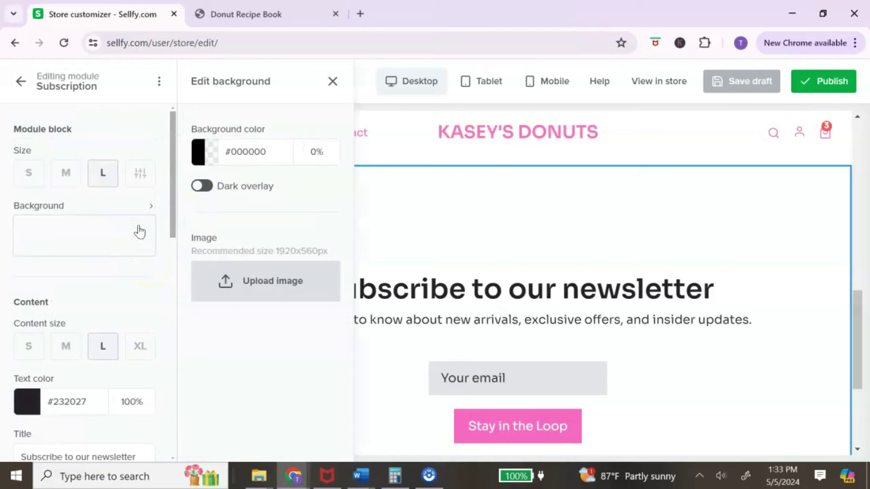
{"action": "left_click", "coordinate": [276, 281]}
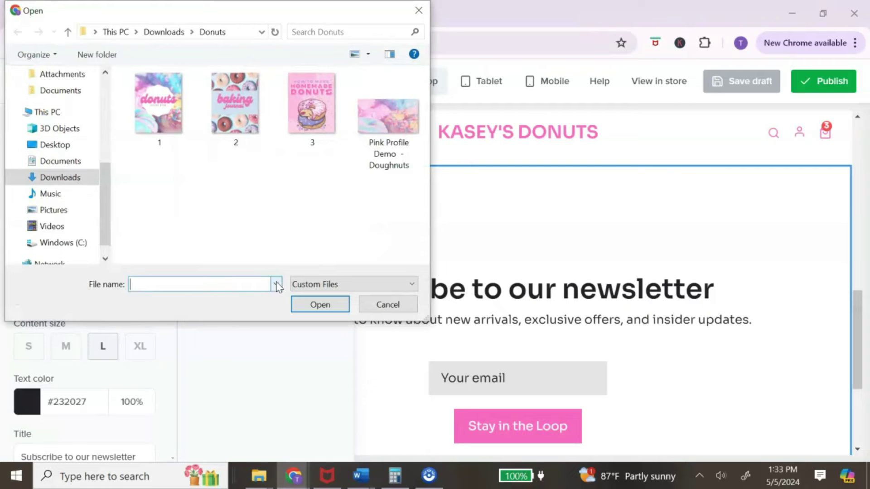
{"action": "double_click", "coordinate": [396, 119]}
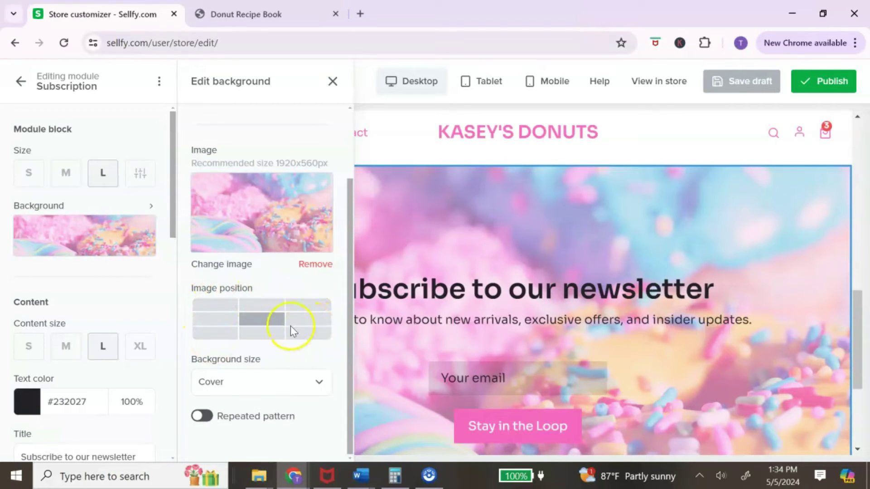
{"action": "scroll", "coordinate": [304, 335], "scroll_direction": "up", "scroll_amount": 2}
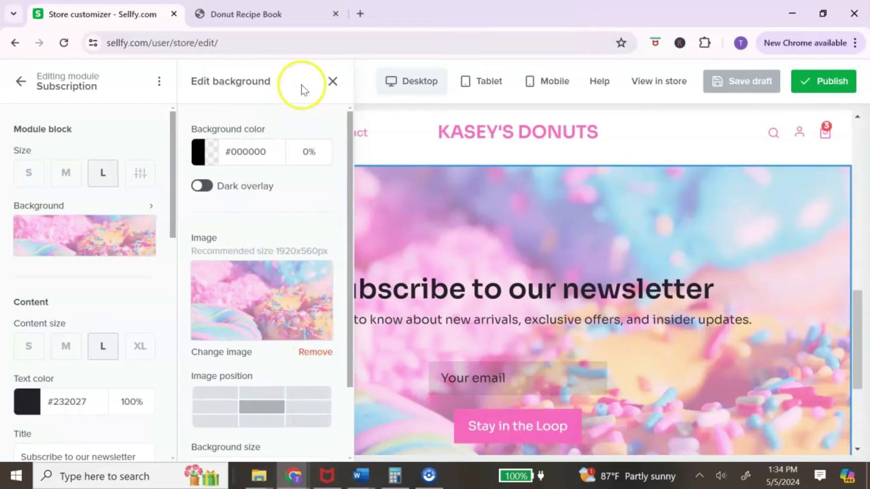
{"action": "left_click", "coordinate": [332, 84]}
Step: Try the light #e8ecfb as the Subscription module's text color, then settle on dark purple #2b0861
{"action": "scroll", "coordinate": [149, 276], "scroll_direction": "down", "scroll_amount": 3}
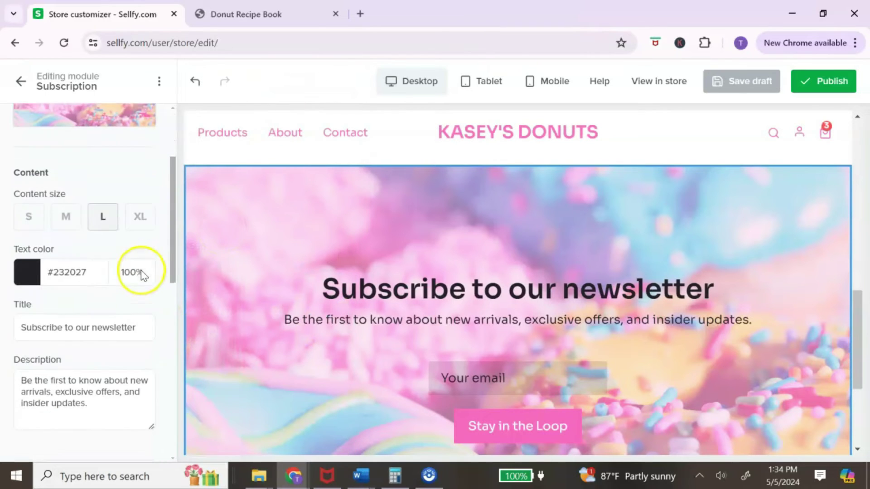
{"action": "left_click", "coordinate": [96, 268]}
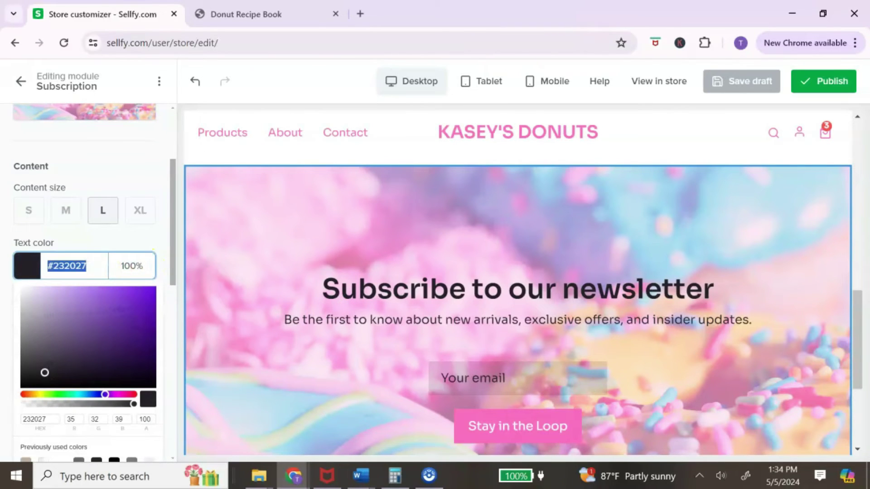
{"action": "scroll", "coordinate": [87, 281], "scroll_direction": "down", "scroll_amount": 3}
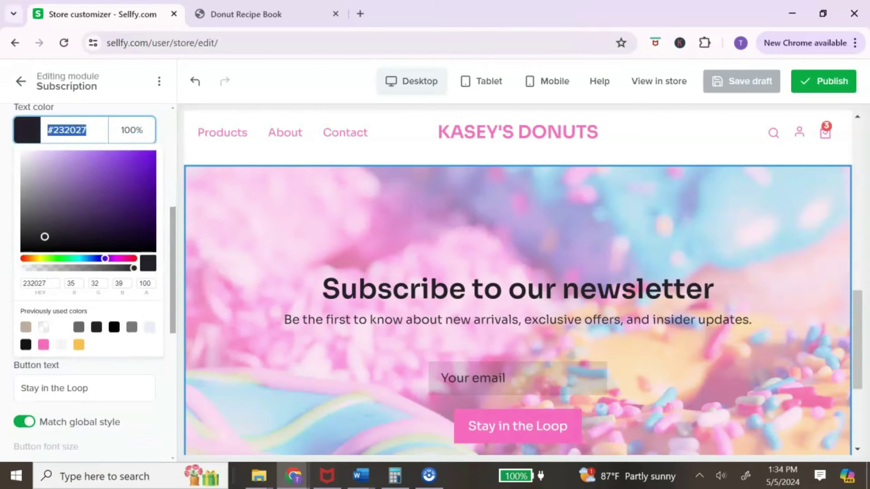
{"action": "left_click", "coordinate": [148, 327]}
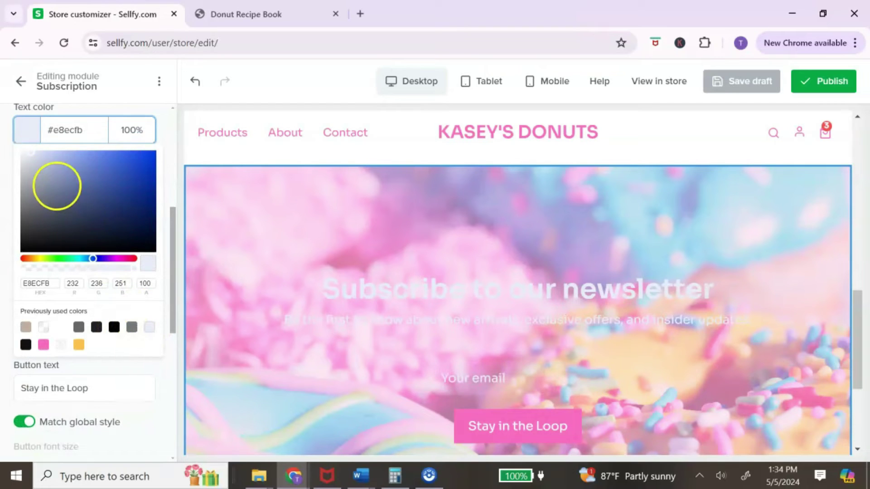
{"action": "left_click_drag", "start_coordinate": [30, 152], "coordinate": [145, 213]}
{"action": "left_click_drag", "start_coordinate": [93, 259], "coordinate": [107, 256]}
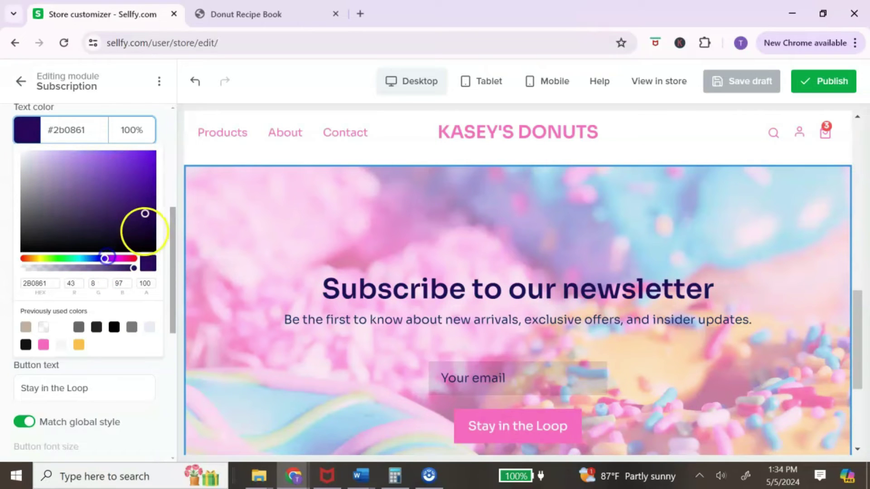
{"action": "left_click", "coordinate": [168, 178]}
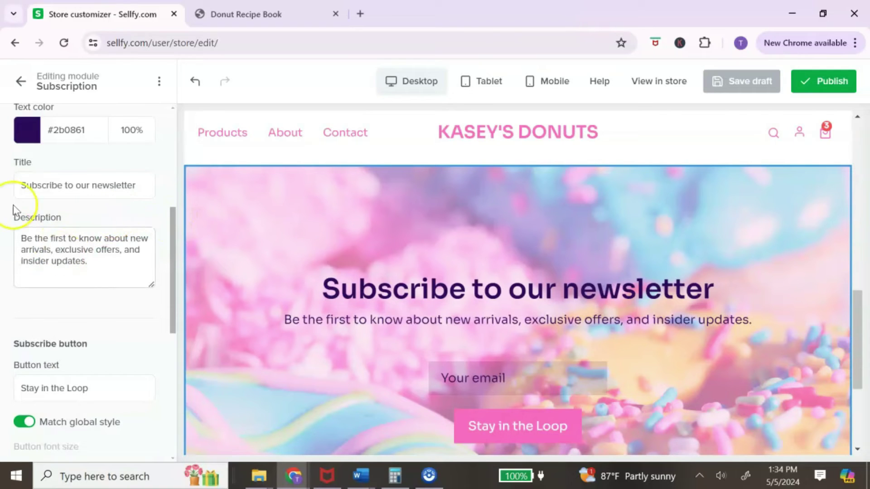
Step: Examine the Subscription module's editable title and description texts without changing them
{"action": "left_click", "coordinate": [31, 183]}
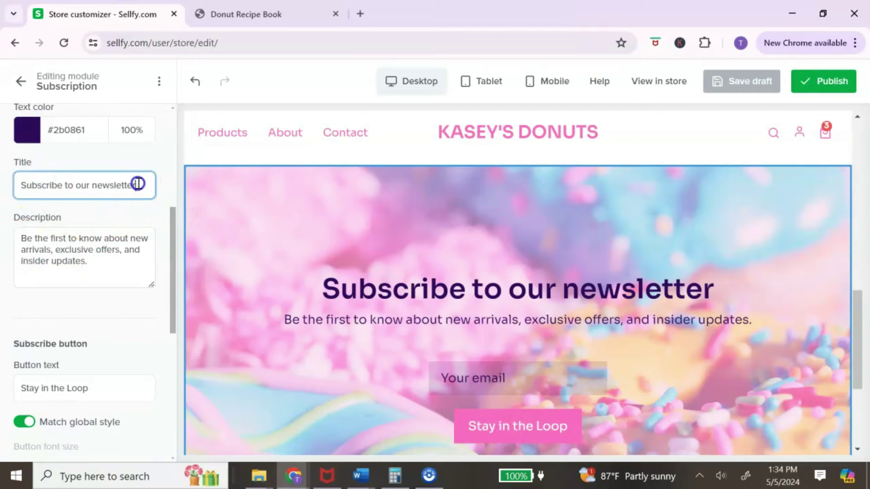
{"action": "left_click_drag", "start_coordinate": [136, 183], "coordinate": [6, 184]}
{"action": "left_click", "coordinate": [100, 264]}
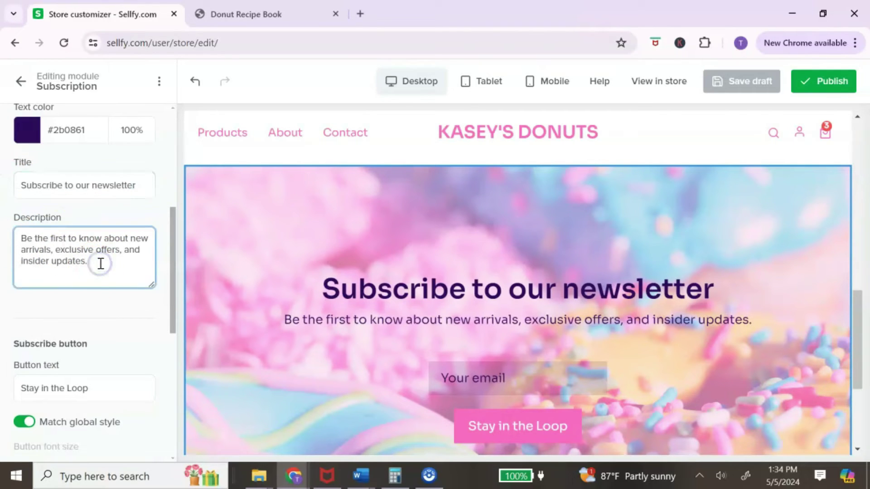
{"action": "scroll", "coordinate": [200, 398], "scroll_direction": "down", "scroll_amount": 4}
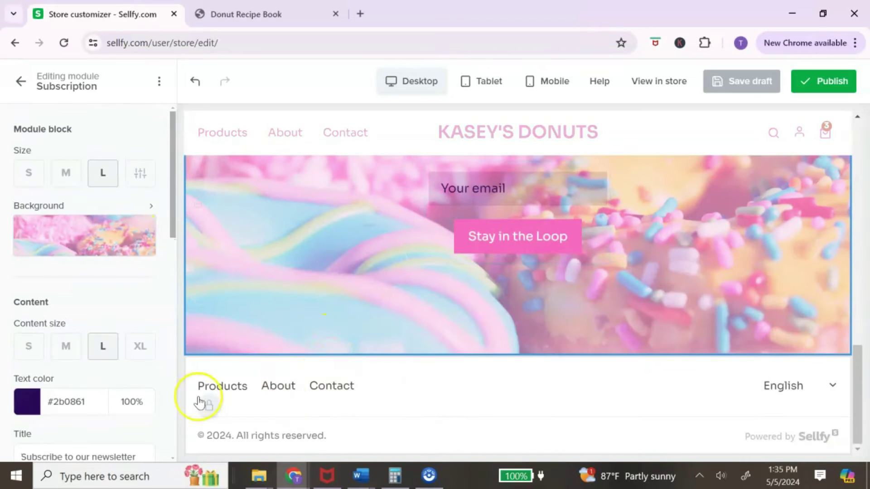
Step: Give the Footer module the previously used pink as background and set its menu text color to #e8ecfb
{"action": "left_click", "coordinate": [463, 386]}
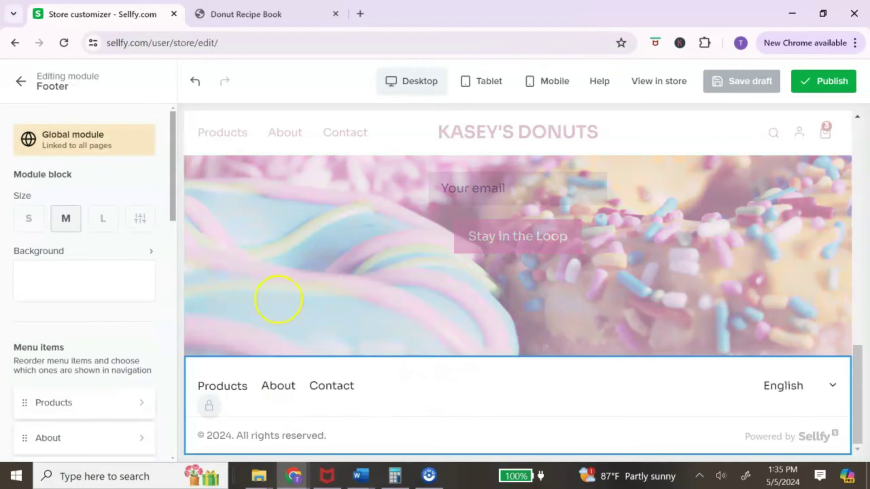
{"action": "left_click", "coordinate": [149, 251]}
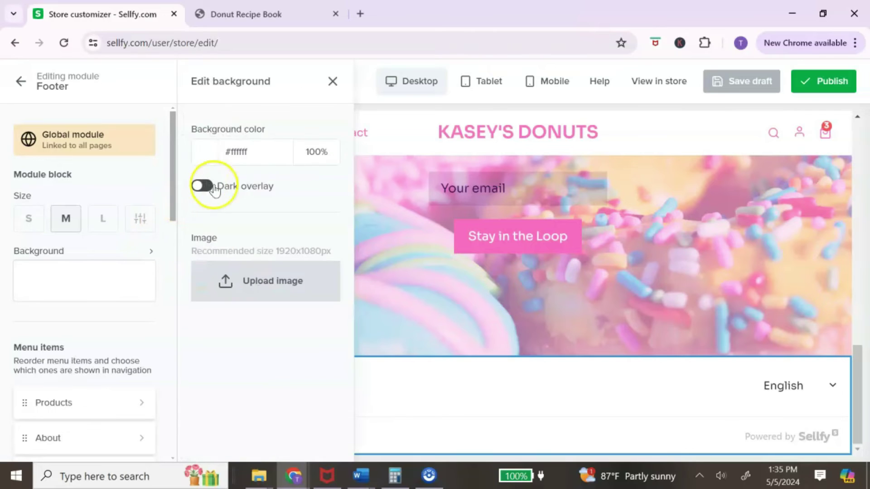
{"action": "left_click", "coordinate": [252, 150]}
{"action": "left_click", "coordinate": [220, 366]}
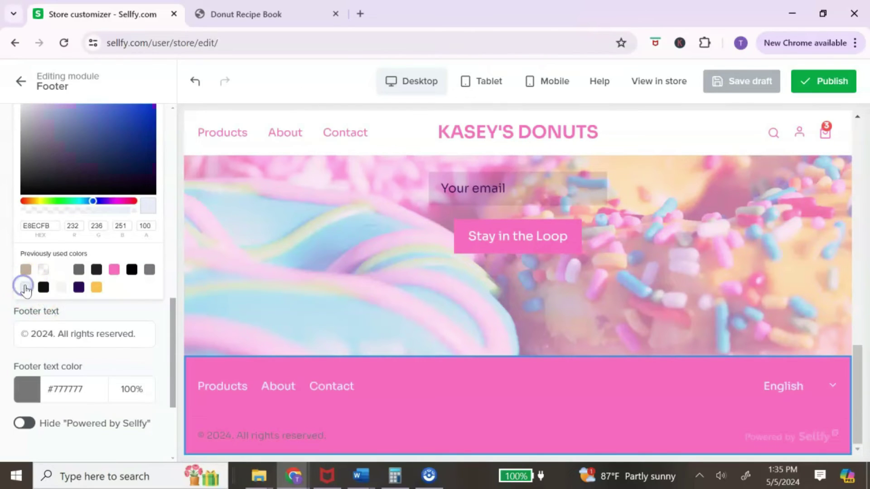
{"action": "left_click", "coordinate": [151, 349]}
Step: Set the footer text color to the previously used light #e8ecfb and return to the Home page settings
{"action": "left_click", "coordinate": [77, 252]}
{"action": "scroll", "coordinate": [41, 394], "scroll_direction": "down", "scroll_amount": 1}
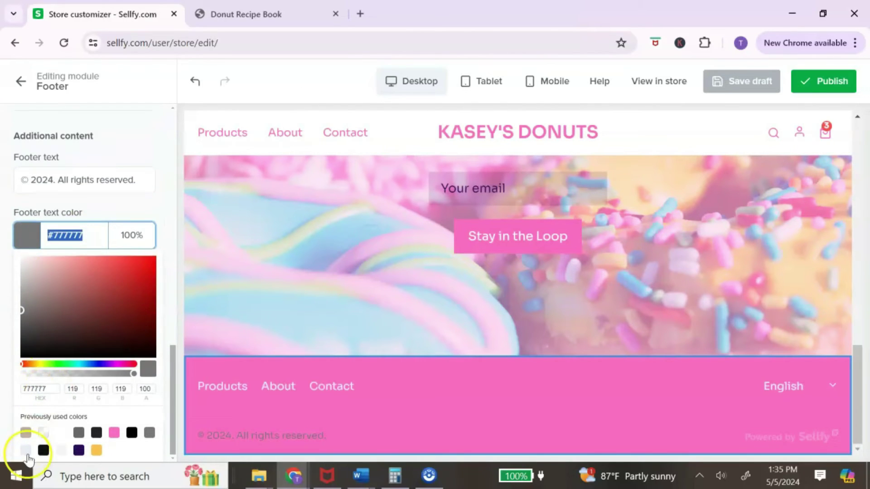
{"action": "left_click", "coordinate": [26, 451]}
{"action": "left_click", "coordinate": [137, 132]}
{"action": "left_click", "coordinate": [21, 81]}
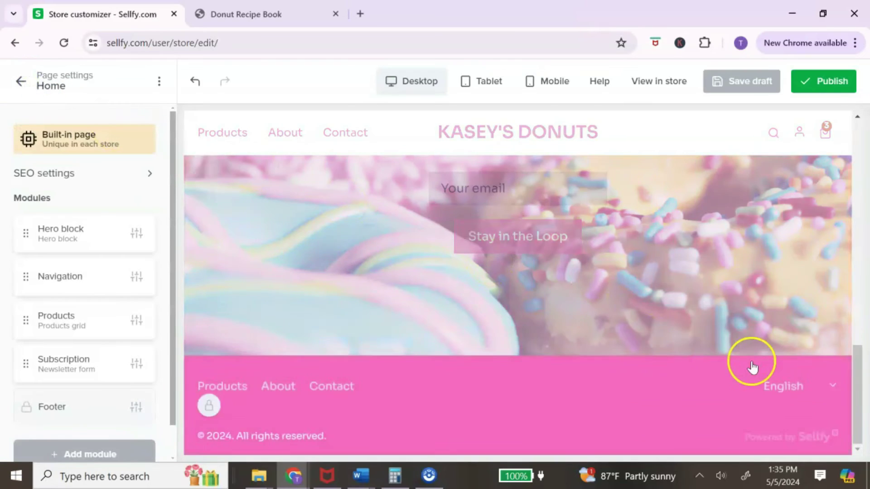
Step: Review the whole Home page from hero block to footer in the desktop preview
{"action": "scroll", "coordinate": [752, 366], "scroll_direction": "up", "scroll_amount": 10}
{"action": "scroll", "coordinate": [752, 366], "scroll_direction": "down", "scroll_amount": 3}
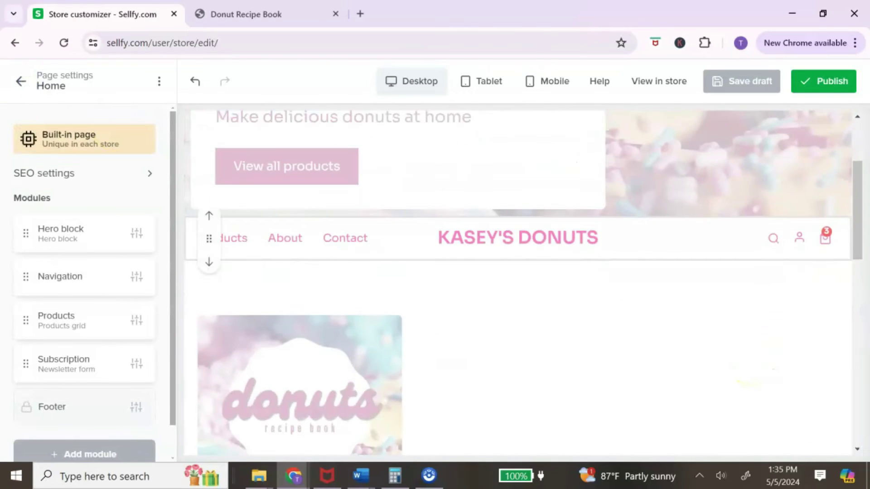
{"action": "scroll", "coordinate": [752, 367], "scroll_direction": "down", "scroll_amount": 8}
{"action": "scroll", "coordinate": [743, 359], "scroll_direction": "up", "scroll_amount": 11}
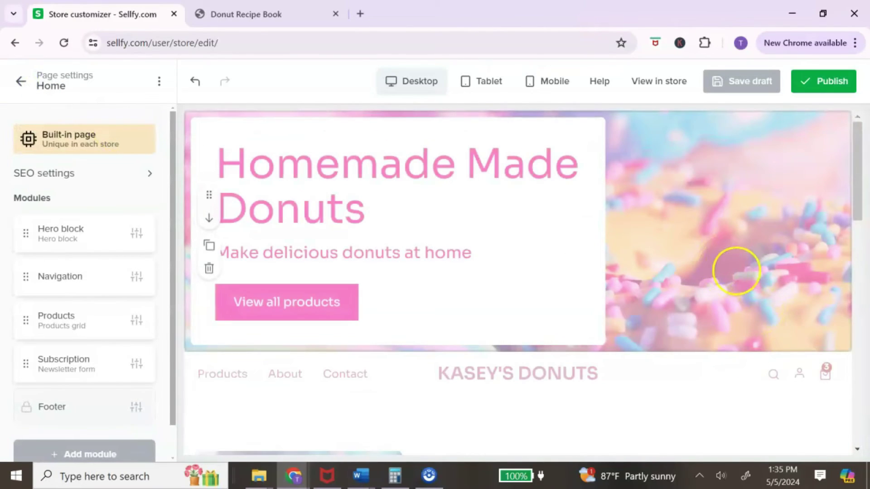
Step: Preview the Home page in the tablet and mobile layouts and check all its modules
{"action": "left_click", "coordinate": [483, 80]}
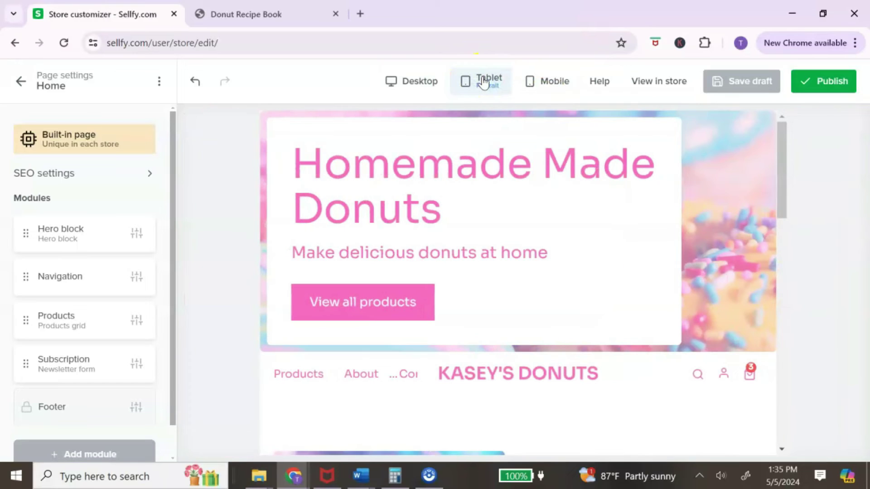
{"action": "scroll", "coordinate": [501, 159], "scroll_direction": "down", "scroll_amount": 10}
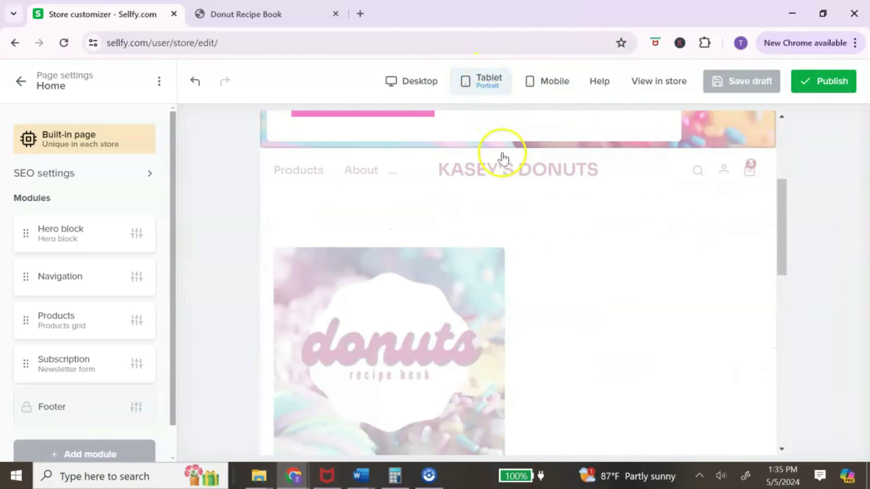
{"action": "scroll", "coordinate": [575, 184], "scroll_direction": "up", "scroll_amount": 10}
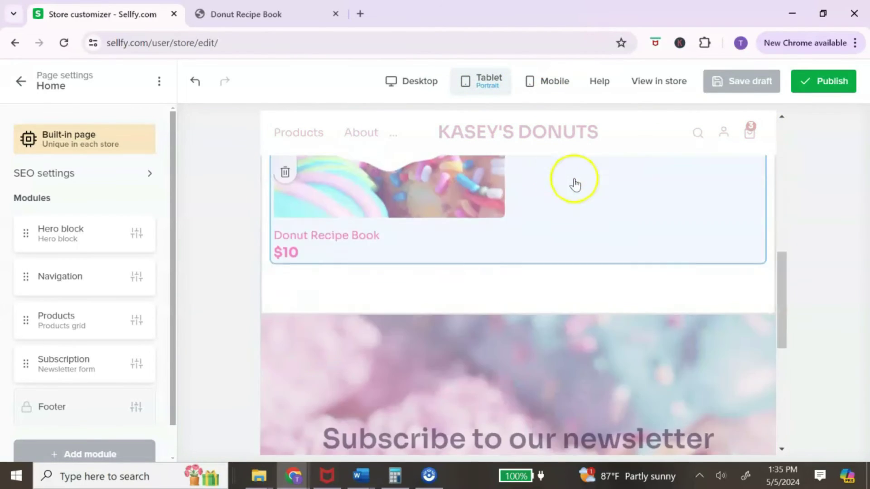
{"action": "left_click", "coordinate": [550, 81]}
{"action": "scroll", "coordinate": [608, 245], "scroll_direction": "up", "scroll_amount": 3}
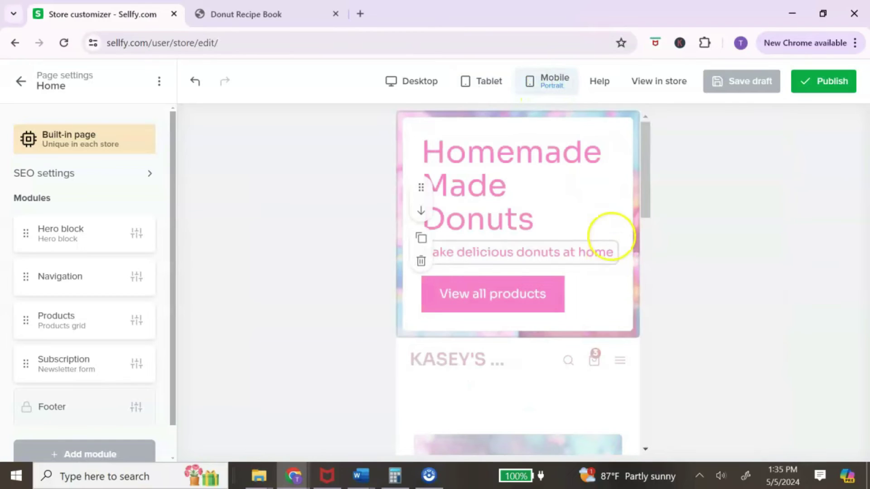
{"action": "scroll", "coordinate": [612, 236], "scroll_direction": "down", "scroll_amount": 4}
{"action": "scroll", "coordinate": [613, 236], "scroll_direction": "down", "scroll_amount": 5}
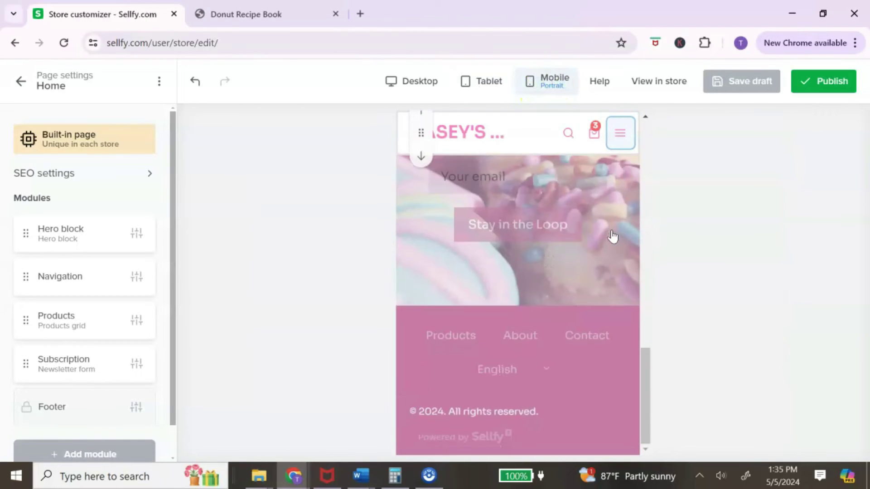
Step: Switch the Home page preview back to the desktop layout, check its hero block, and save the store as a draft
{"action": "scroll", "coordinate": [614, 239], "scroll_direction": "up", "scroll_amount": 10}
{"action": "scroll", "coordinate": [616, 269], "scroll_direction": "up", "scroll_amount": 4}
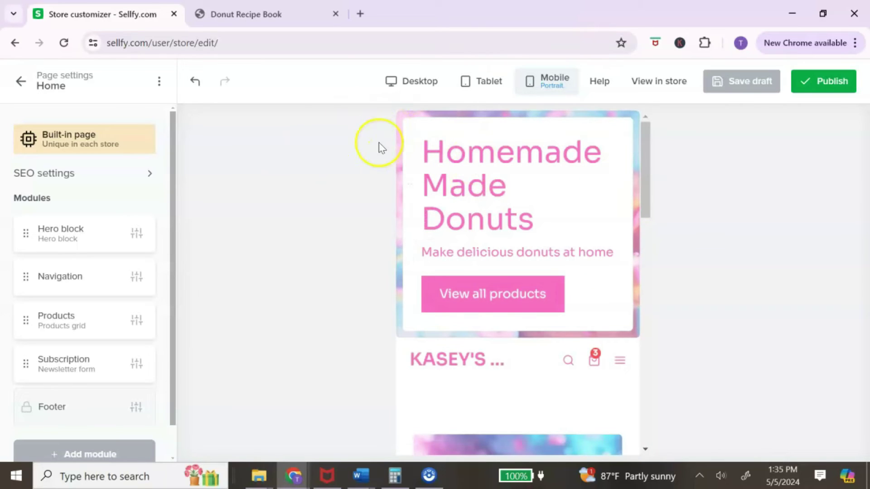
{"action": "left_click", "coordinate": [419, 84]}
{"action": "scroll", "coordinate": [654, 235], "scroll_direction": "down", "scroll_amount": 2}
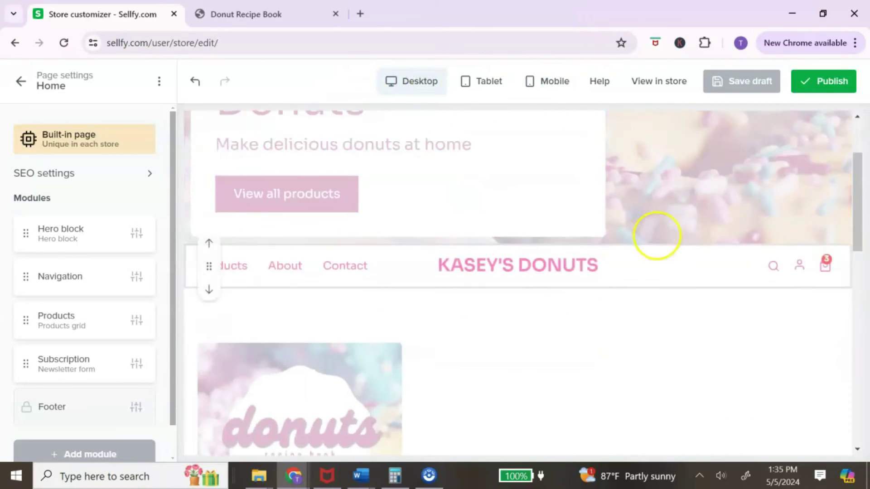
{"action": "scroll", "coordinate": [657, 235], "scroll_direction": "up", "scroll_amount": 2}
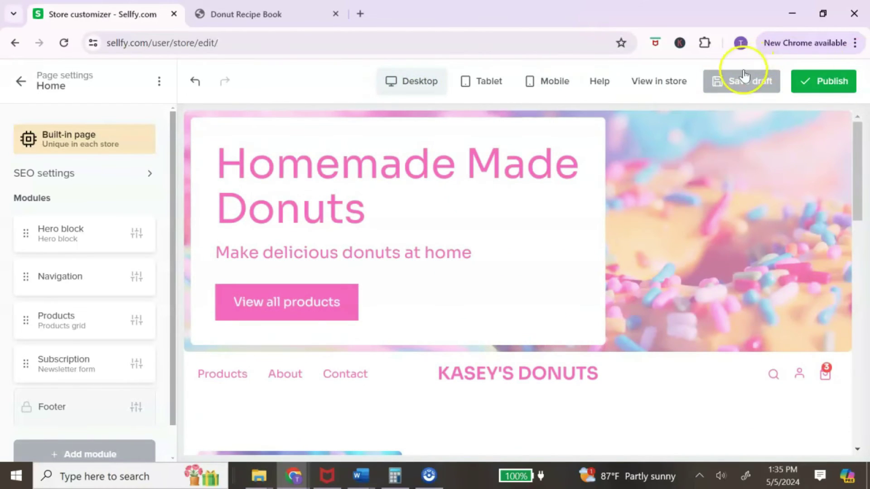
{"action": "left_click", "coordinate": [732, 81]}
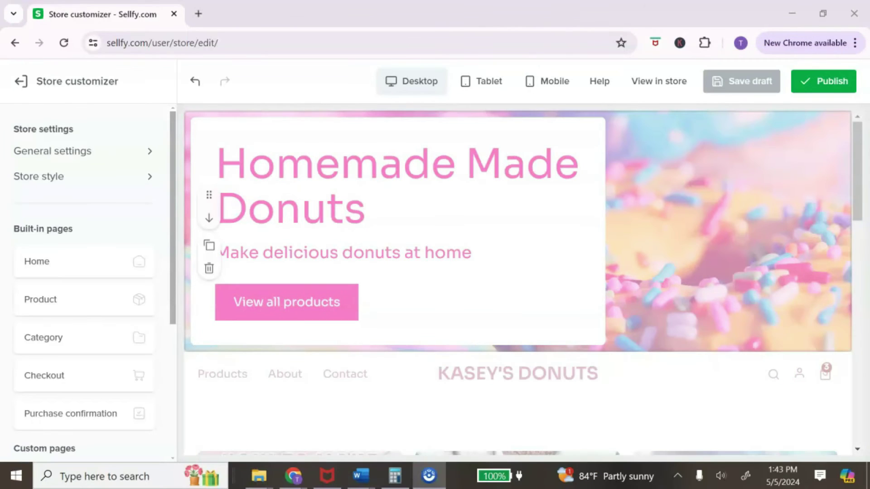
Step: Open the built-in Product page with its Product module settings, examine the layout down to the footer, and return to the page overview
{"action": "left_click", "coordinate": [49, 299]}
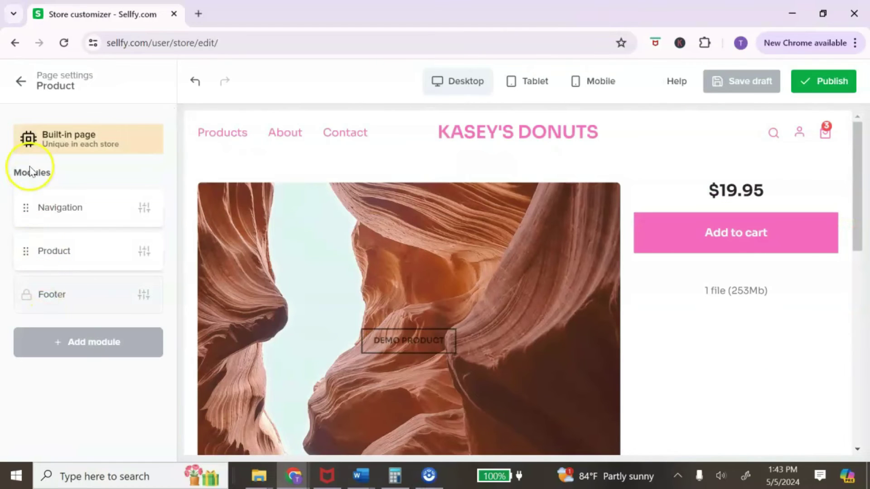
{"action": "left_click", "coordinate": [144, 252]}
{"action": "scroll", "coordinate": [262, 240], "scroll_direction": "down", "scroll_amount": 6}
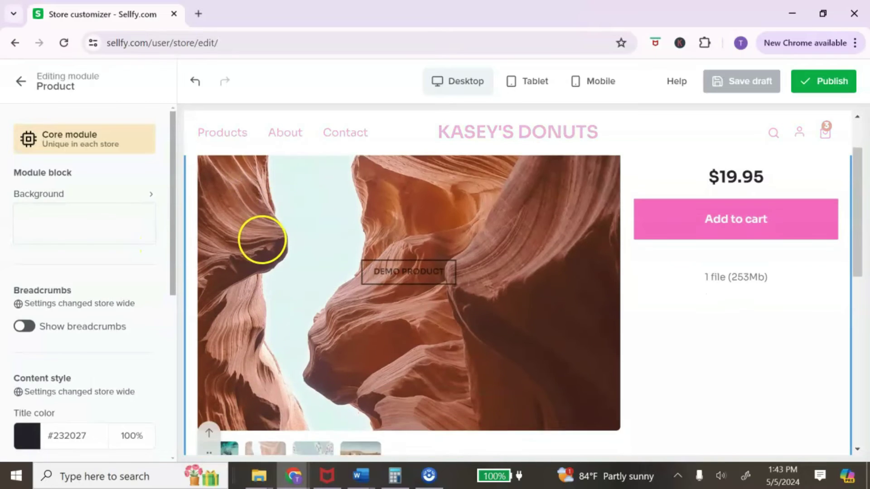
{"action": "scroll", "coordinate": [412, 426], "scroll_direction": "down", "scroll_amount": 4}
{"action": "scroll", "coordinate": [91, 254], "scroll_direction": "down", "scroll_amount": 5}
{"action": "scroll", "coordinate": [115, 261], "scroll_direction": "up", "scroll_amount": 5}
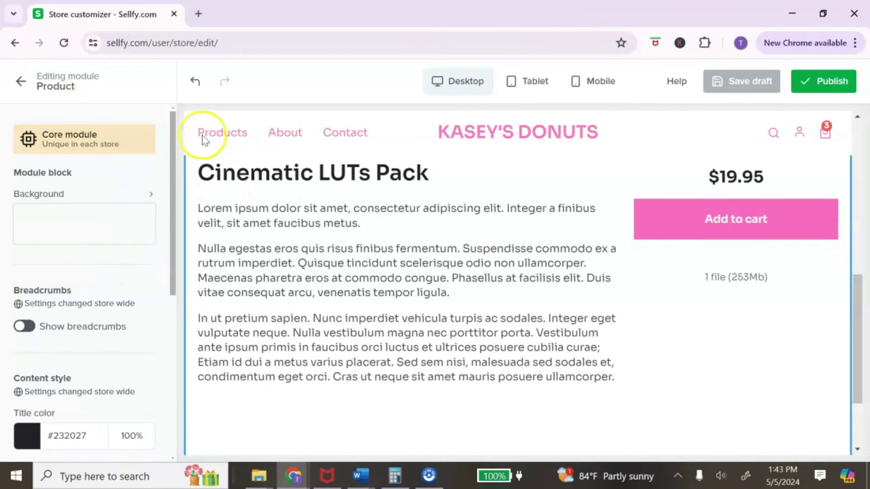
{"action": "scroll", "coordinate": [430, 334], "scroll_direction": "up", "scroll_amount": 3}
{"action": "scroll", "coordinate": [431, 334], "scroll_direction": "up", "scroll_amount": 4}
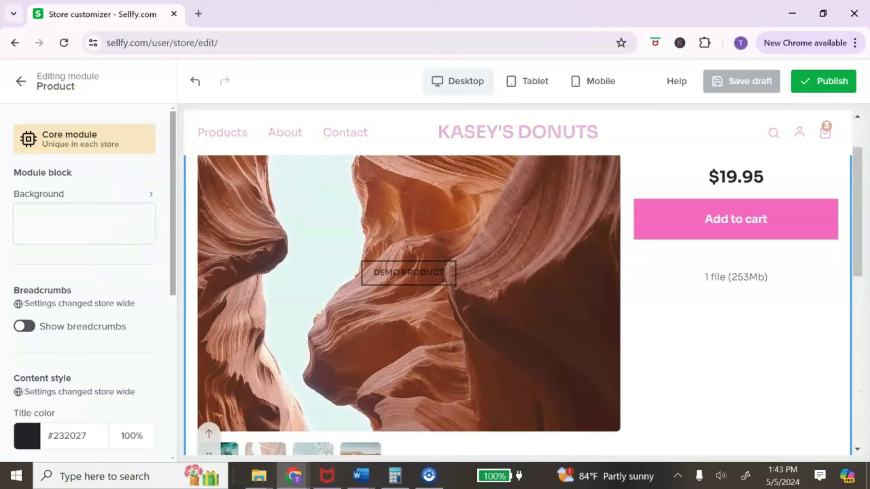
{"action": "scroll", "coordinate": [408, 305], "scroll_direction": "down", "scroll_amount": 3}
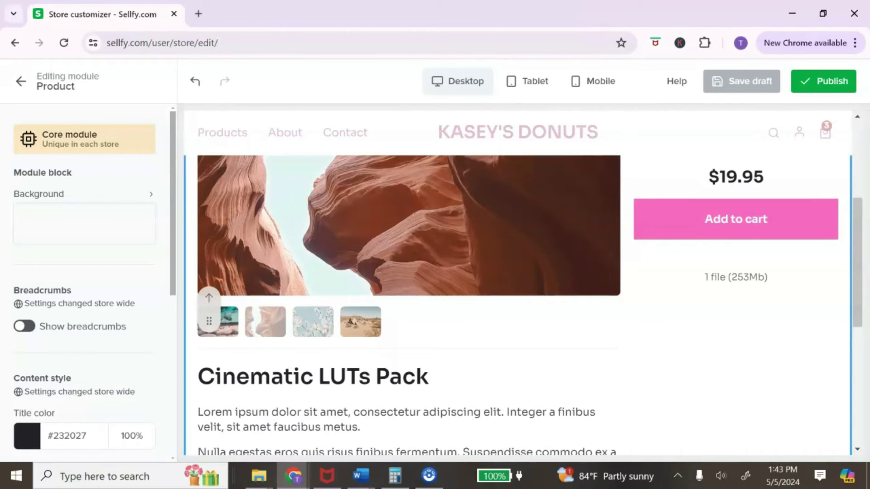
{"action": "scroll", "coordinate": [388, 301], "scroll_direction": "down", "scroll_amount": 5}
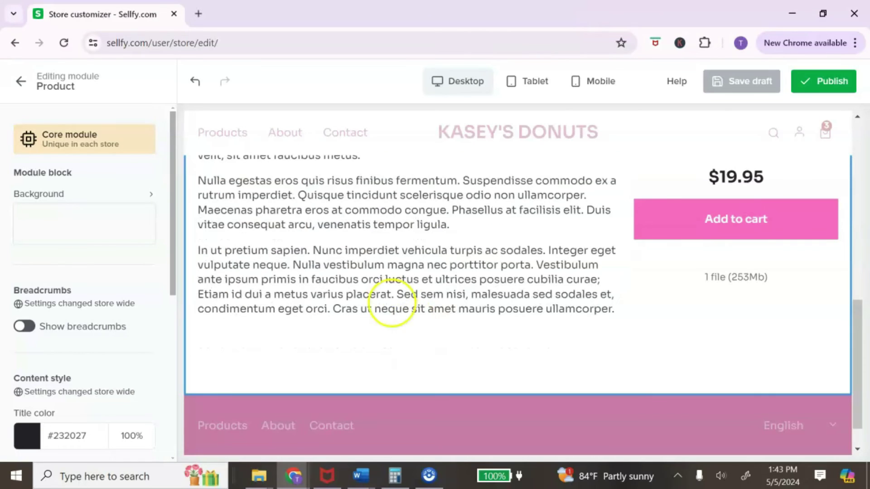
{"action": "scroll", "coordinate": [553, 243], "scroll_direction": "up", "scroll_amount": 7}
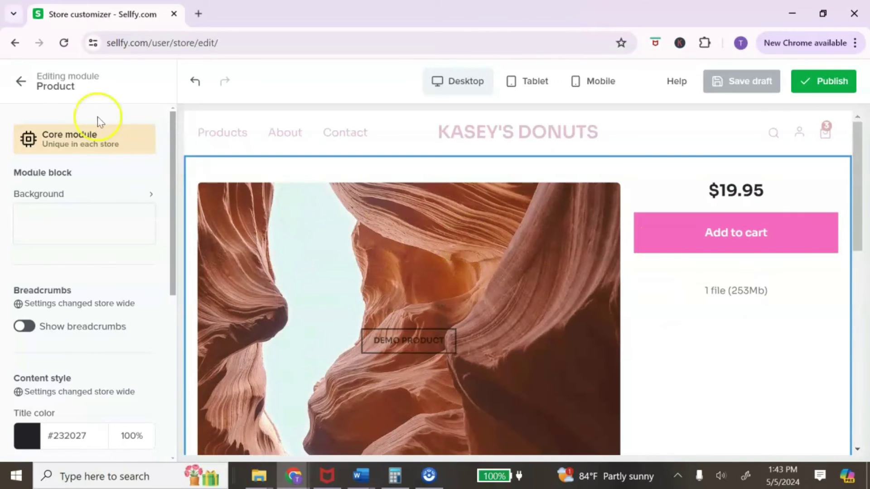
{"action": "left_click", "coordinate": [19, 82]}
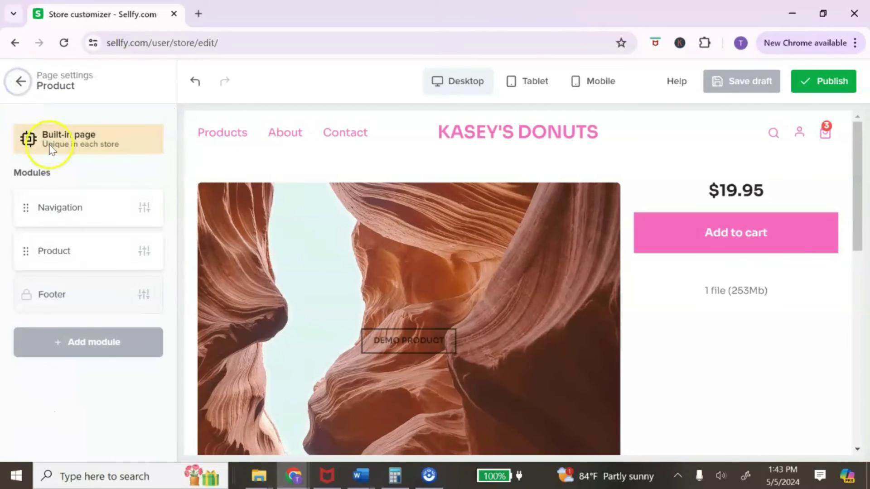
{"action": "left_click", "coordinate": [18, 87]}
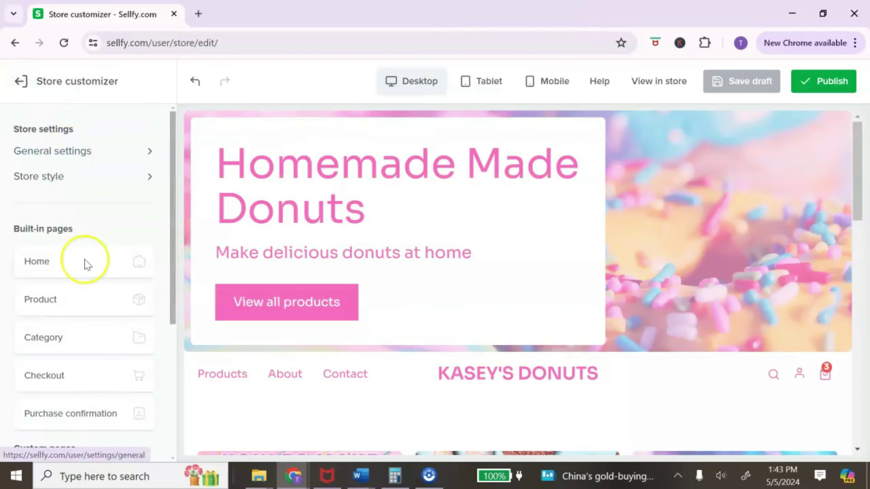
Step: Open the built-in Checkout page and examine its customer information, shipping details and order summary sections
{"action": "left_click", "coordinate": [51, 379]}
{"action": "scroll", "coordinate": [401, 174], "scroll_direction": "down", "scroll_amount": 3}
{"action": "scroll", "coordinate": [414, 189], "scroll_direction": "up", "scroll_amount": 2}
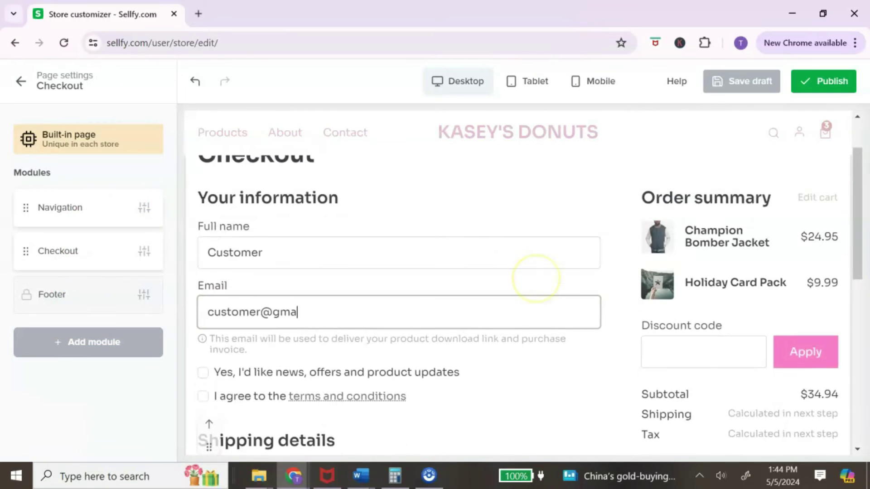
{"action": "scroll", "coordinate": [535, 279], "scroll_direction": "up", "scroll_amount": 1}
{"action": "scroll", "coordinate": [534, 290], "scroll_direction": "down", "scroll_amount": 3}
{"action": "scroll", "coordinate": [535, 296], "scroll_direction": "down", "scroll_amount": 5}
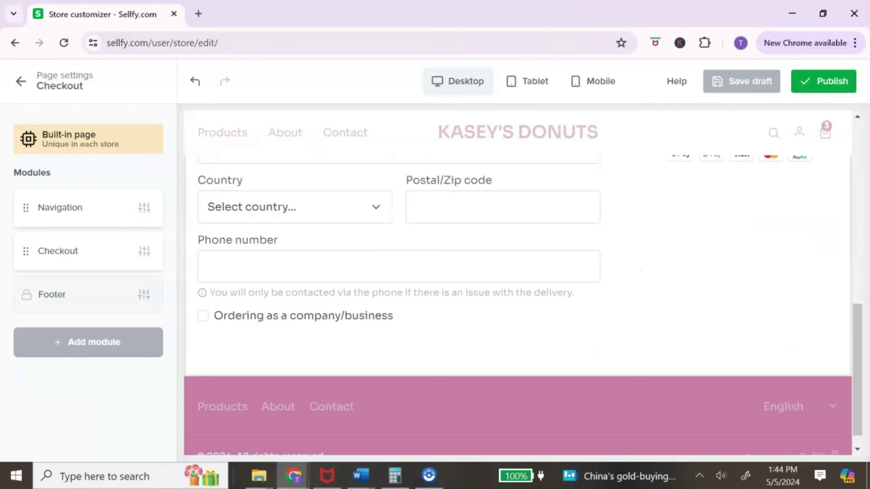
{"action": "scroll", "coordinate": [535, 297], "scroll_direction": "up", "scroll_amount": 5}
{"action": "scroll", "coordinate": [550, 276], "scroll_direction": "up", "scroll_amount": 1}
{"action": "scroll", "coordinate": [549, 276], "scroll_direction": "down", "scroll_amount": 4}
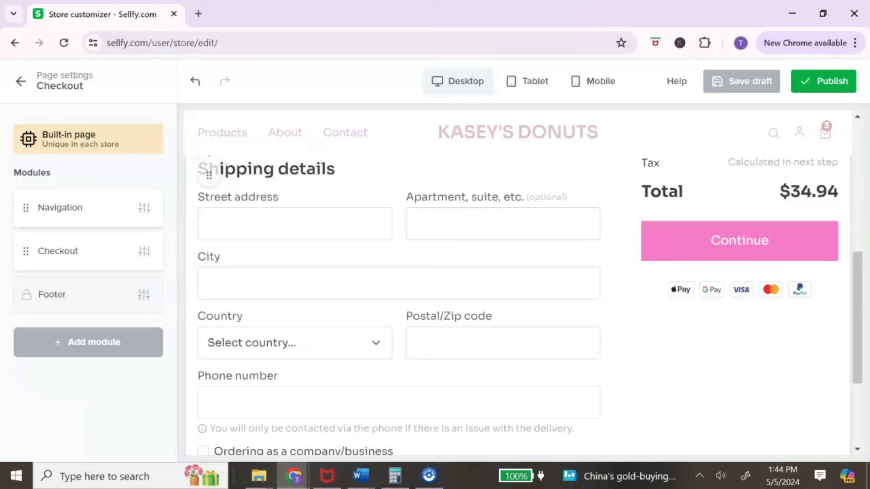
{"action": "type", "text": "a"}
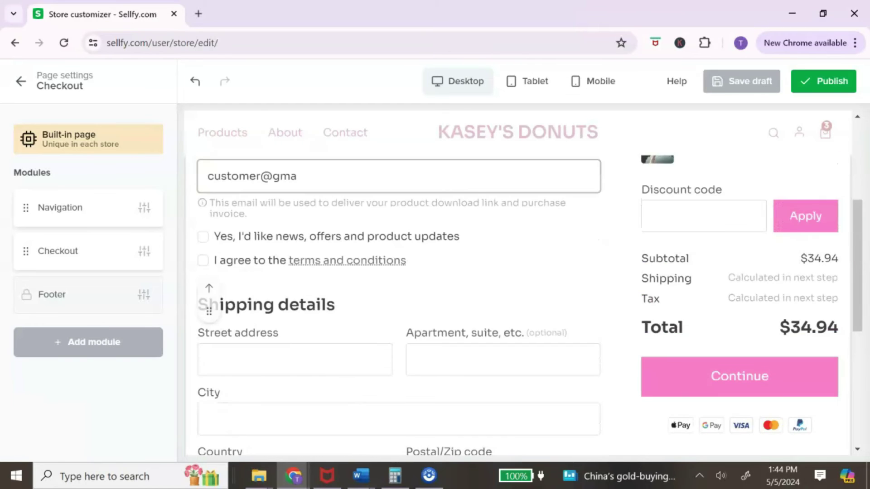
{"action": "scroll", "coordinate": [517, 281], "scroll_direction": "up", "scroll_amount": 2}
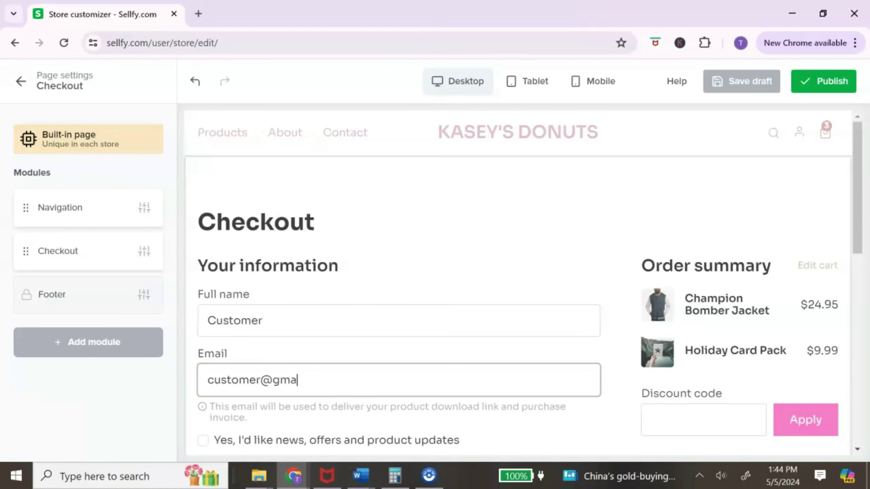
{"action": "scroll", "coordinate": [516, 280], "scroll_direction": "down", "scroll_amount": 3}
{"action": "scroll", "coordinate": [304, 227], "scroll_direction": "up", "scroll_amount": 3}
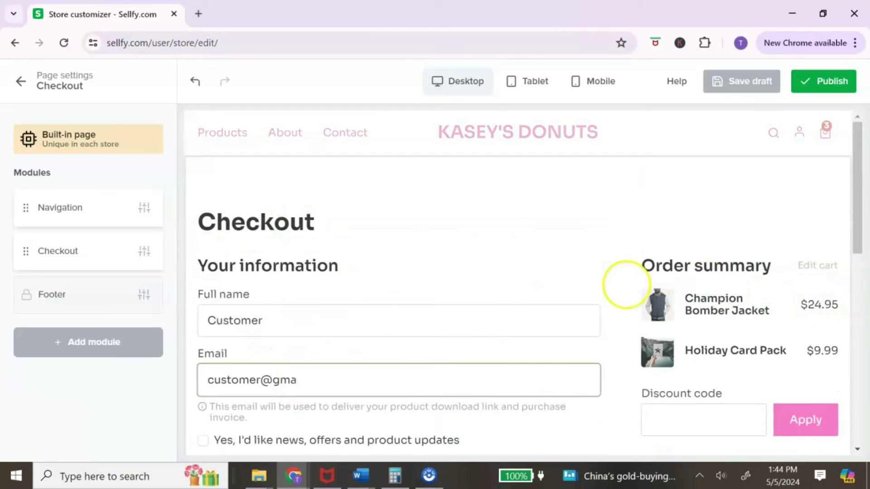
{"action": "scroll", "coordinate": [501, 281], "scroll_direction": "down", "scroll_amount": 3}
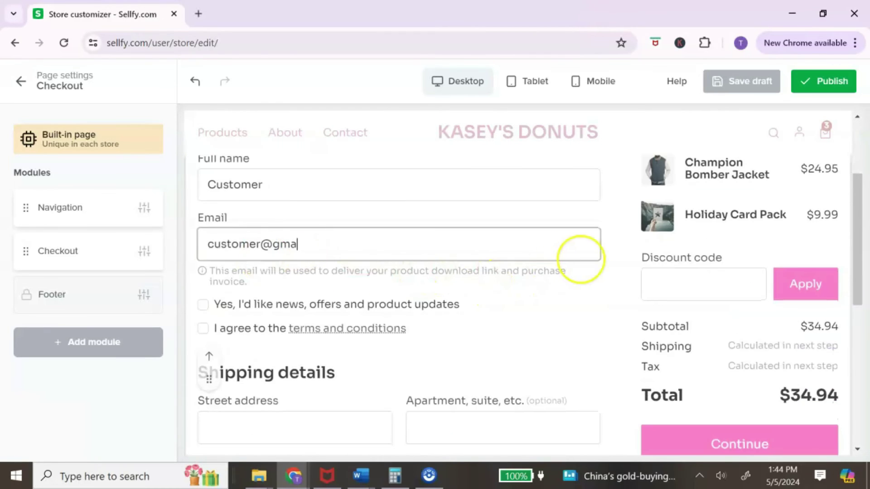
Step: Open the Checkout module's settings and examine its checkout features and content style options
{"action": "left_click", "coordinate": [150, 257]}
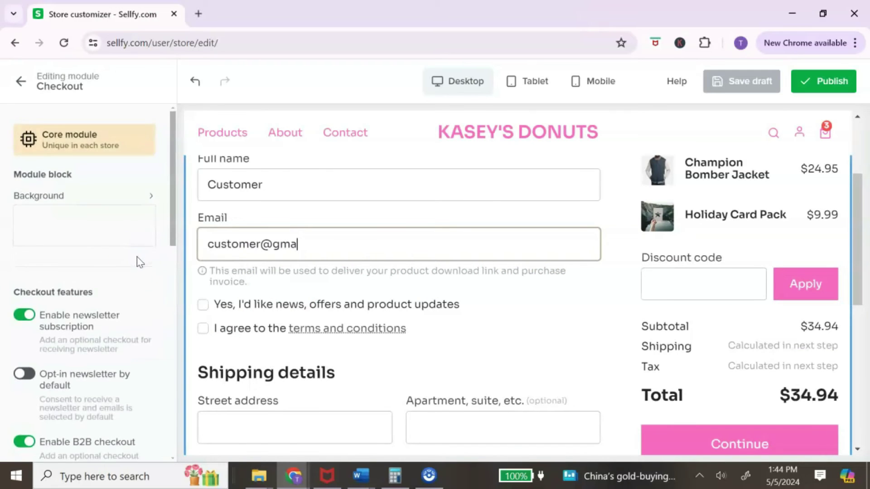
{"action": "scroll", "coordinate": [135, 262], "scroll_direction": "down", "scroll_amount": 8}
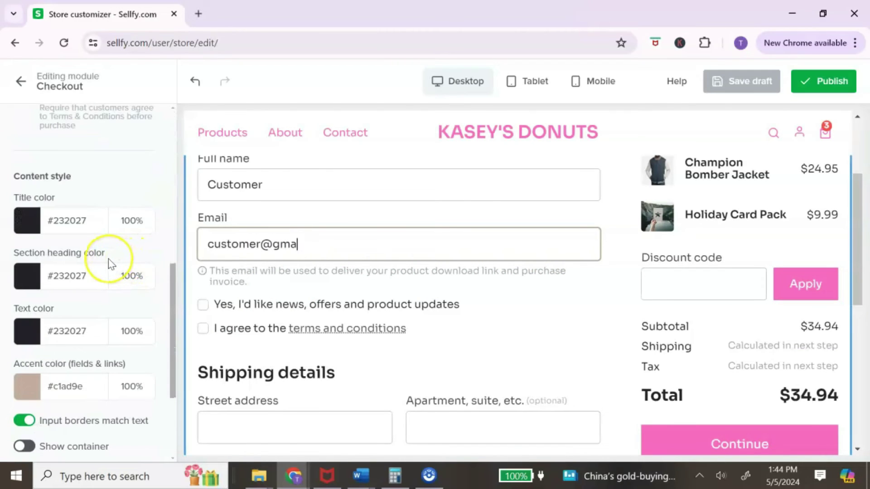
{"action": "scroll", "coordinate": [109, 263], "scroll_direction": "down", "scroll_amount": 3}
{"action": "scroll", "coordinate": [107, 262], "scroll_direction": "up", "scroll_amount": 6}
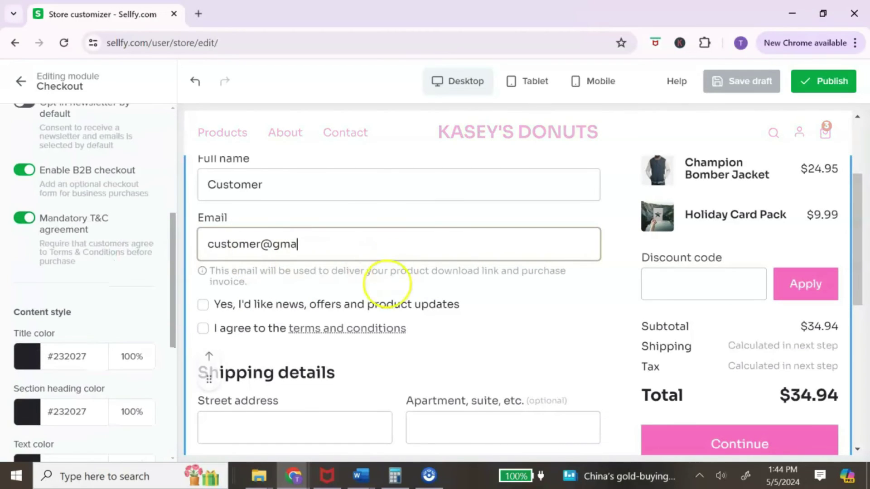
{"action": "scroll", "coordinate": [386, 283], "scroll_direction": "up", "scroll_amount": 3}
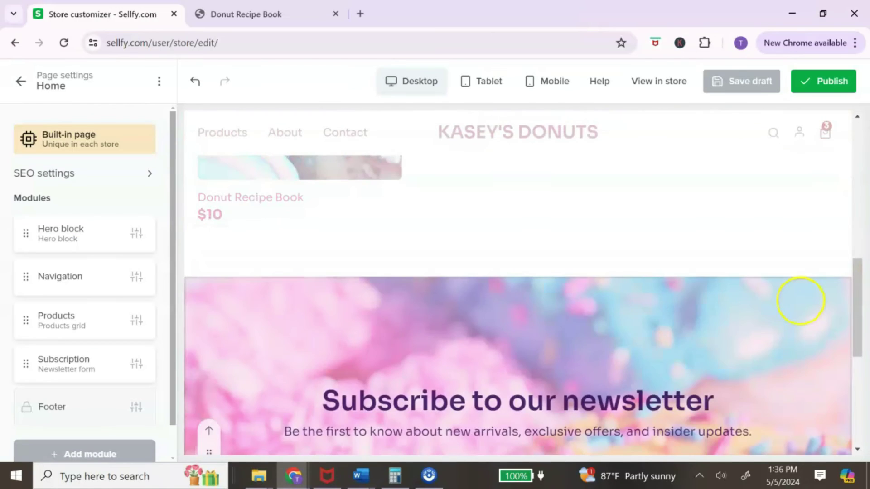
Step: Publish the customized store and open the live storefront
{"action": "scroll", "coordinate": [800, 301], "scroll_direction": "up", "scroll_amount": 10}
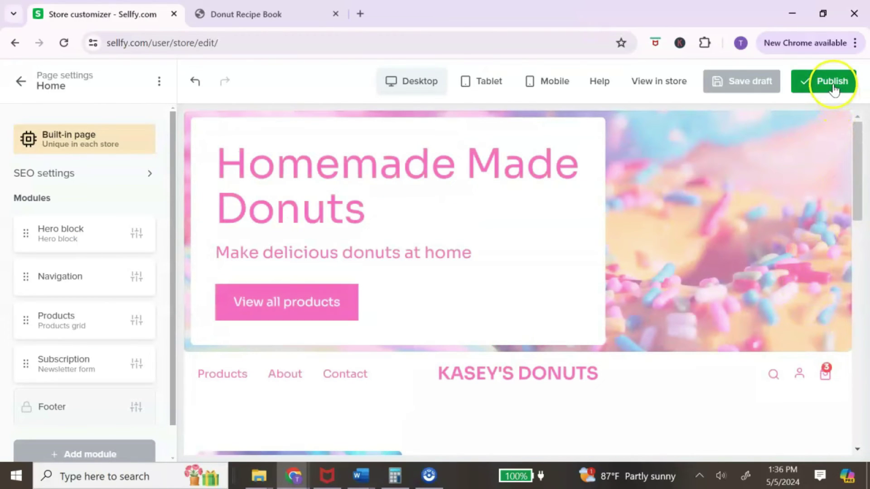
{"action": "left_click", "coordinate": [833, 82]}
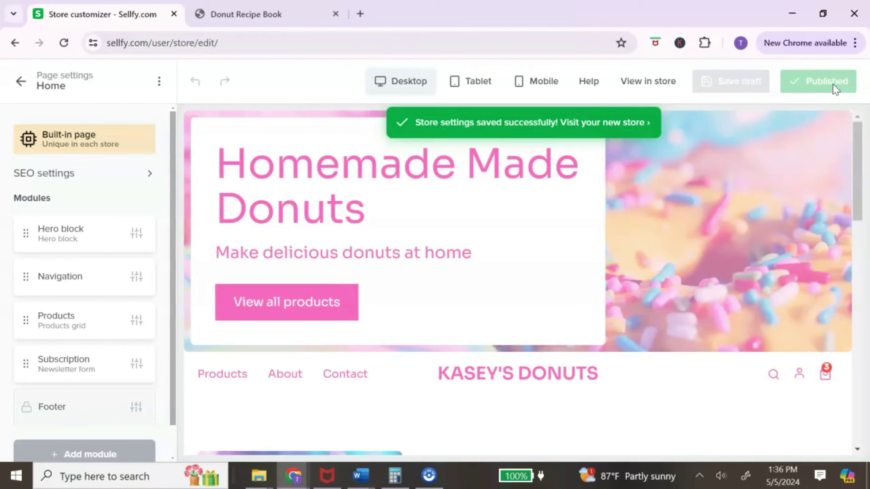
{"action": "left_click", "coordinate": [640, 84]}
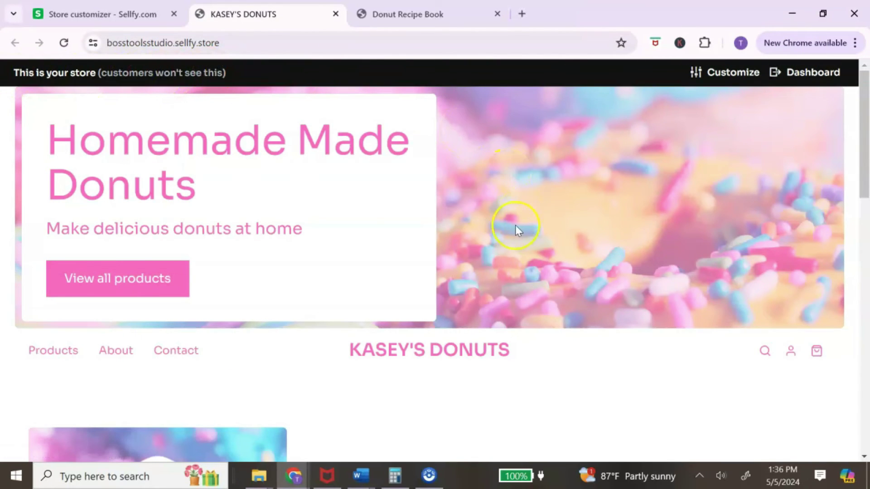
Step: Review the published storefront from hero block to newsletter section, then close the storefront and Donut Recipe Book tabs
{"action": "scroll", "coordinate": [515, 225], "scroll_direction": "down", "scroll_amount": 12}
{"action": "scroll", "coordinate": [510, 233], "scroll_direction": "up", "scroll_amount": 4}
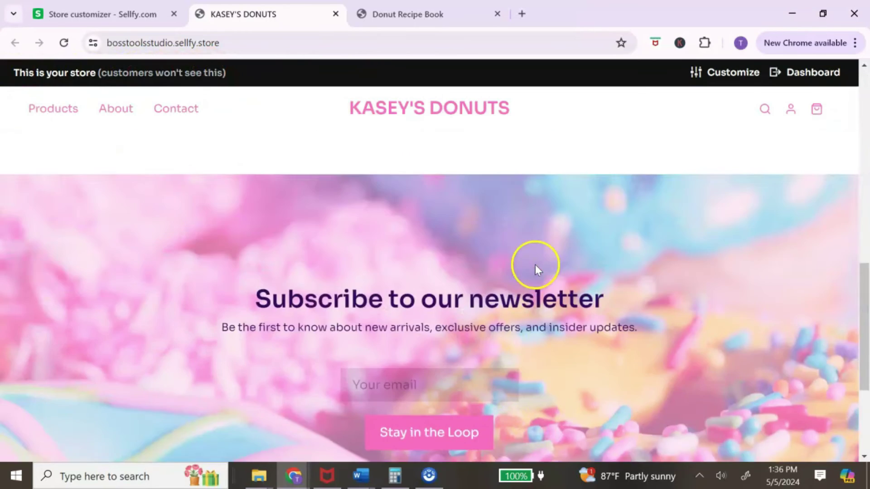
{"action": "scroll", "coordinate": [536, 269], "scroll_direction": "up", "scroll_amount": 8}
{"action": "scroll", "coordinate": [419, 215], "scroll_direction": "down", "scroll_amount": 5}
{"action": "scroll", "coordinate": [446, 243], "scroll_direction": "up", "scroll_amount": 1}
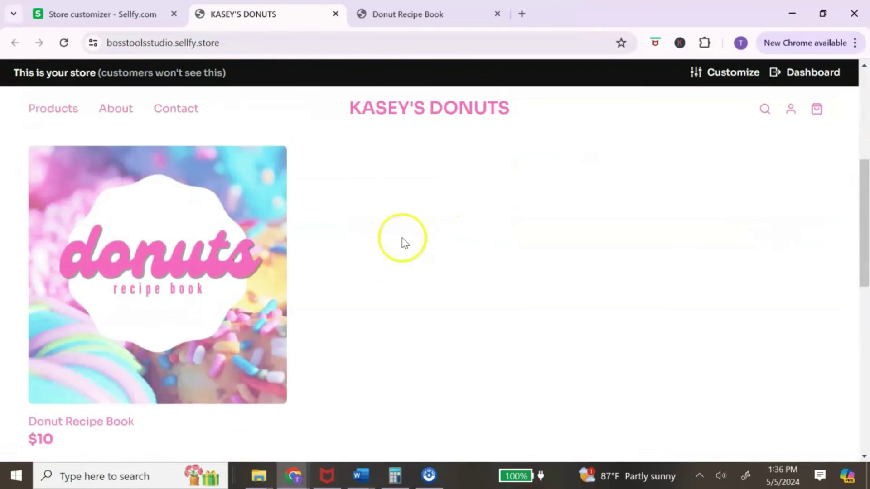
{"action": "scroll", "coordinate": [405, 243], "scroll_direction": "down", "scroll_amount": 4}
{"action": "scroll", "coordinate": [305, 225], "scroll_direction": "up", "scroll_amount": 6}
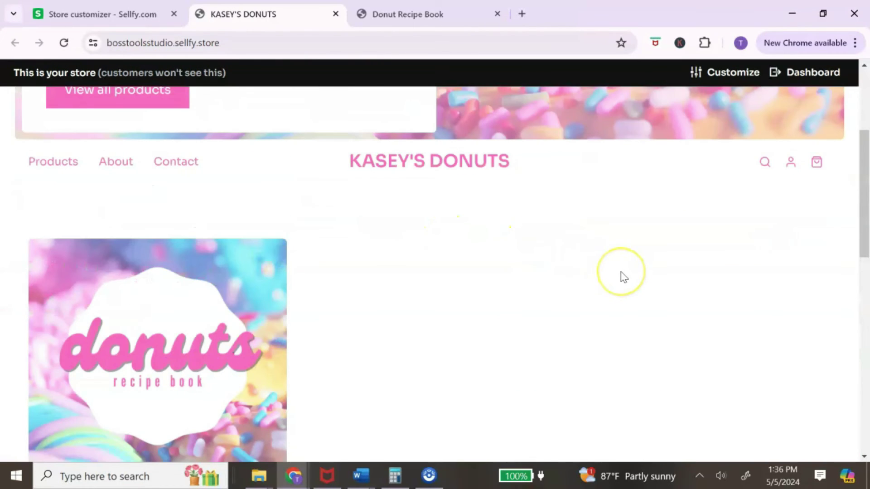
{"action": "scroll", "coordinate": [616, 296], "scroll_direction": "up", "scroll_amount": 4}
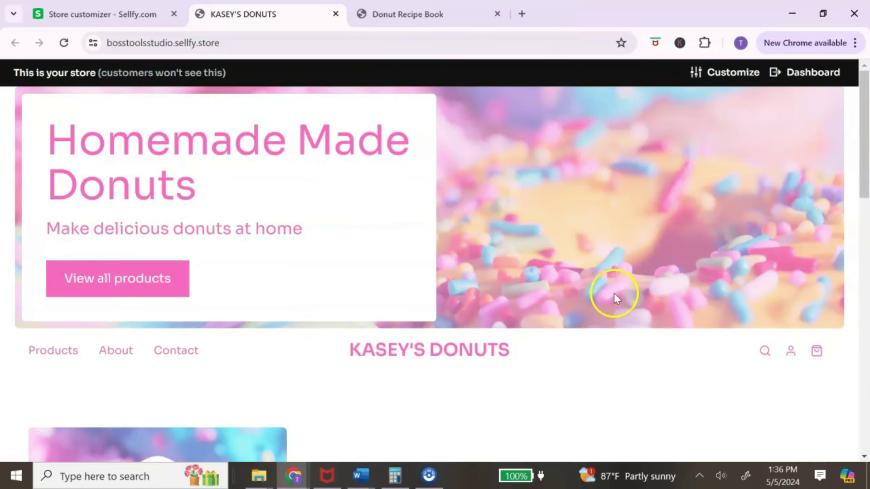
{"action": "key", "text": "ctrl+w"}
{"action": "key", "text": "ctrl+w"}
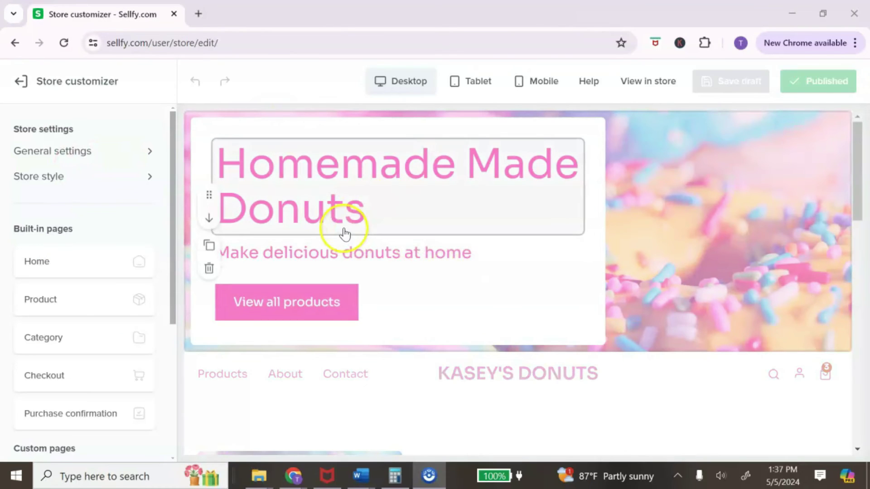
Step: Leave the store customizer and start adding a new digital product
{"action": "left_click", "coordinate": [19, 82]}
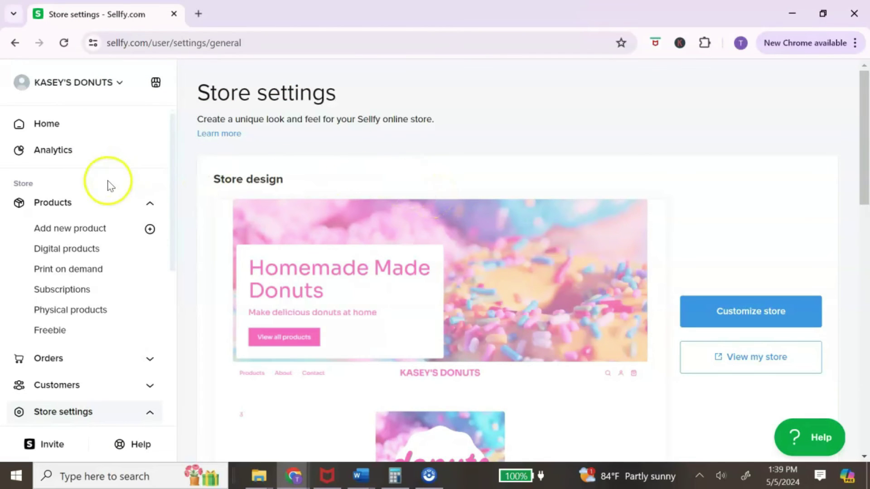
{"action": "left_click", "coordinate": [88, 233]}
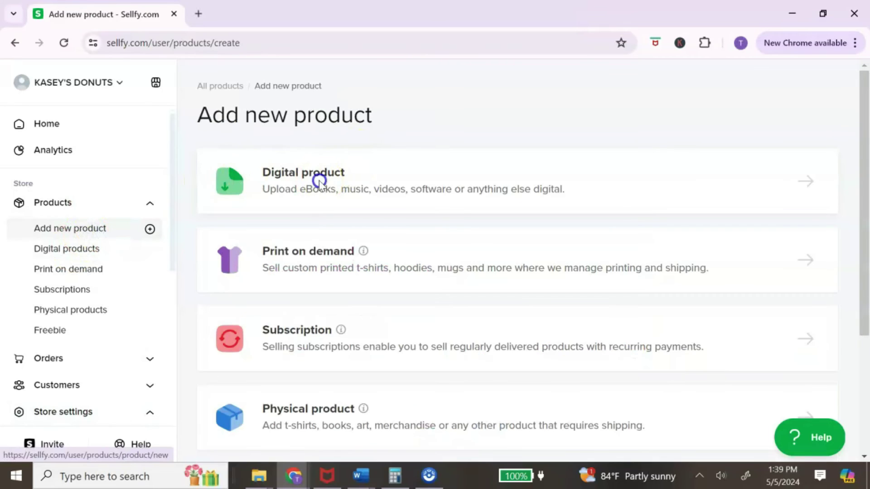
{"action": "left_click", "coordinate": [319, 180]}
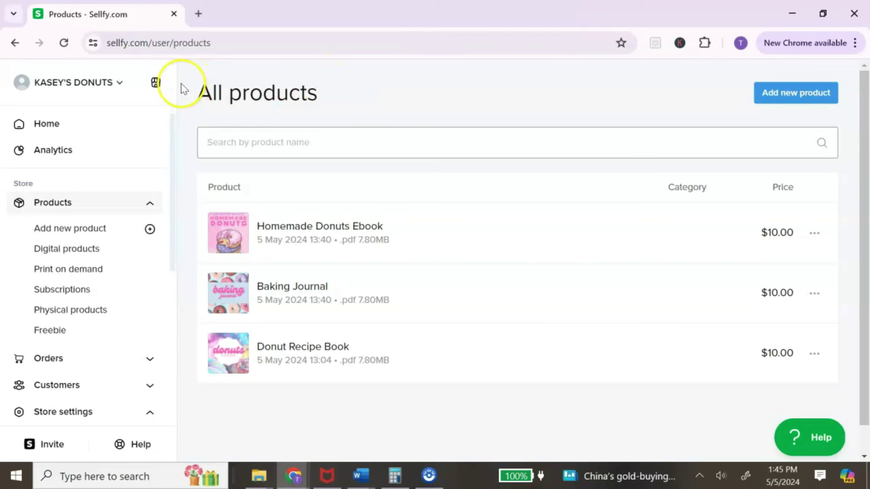
Step: Open the live storefront and review its home page, from the hero block and three product listings to the newsletter section and footer
{"action": "left_click", "coordinate": [156, 84]}
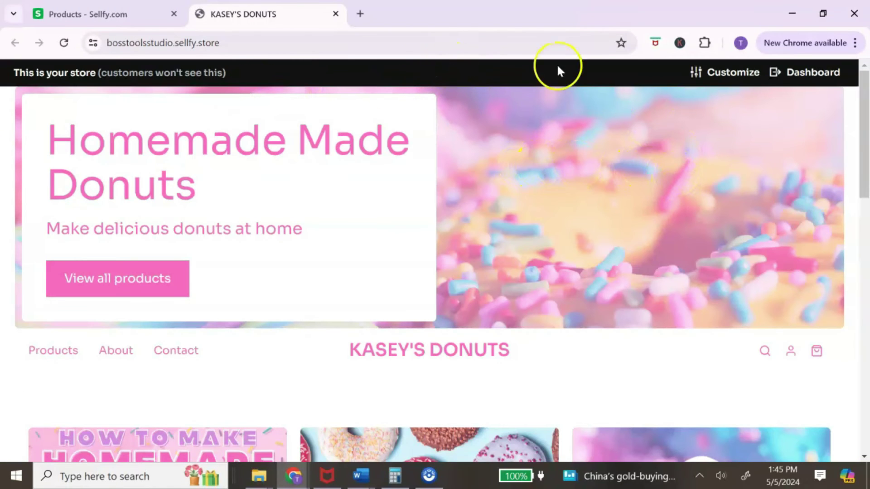
{"action": "scroll", "coordinate": [638, 170], "scroll_direction": "down", "scroll_amount": 3}
{"action": "scroll", "coordinate": [685, 165], "scroll_direction": "up", "scroll_amount": 3}
{"action": "scroll", "coordinate": [695, 162], "scroll_direction": "down", "scroll_amount": 1}
{"action": "scroll", "coordinate": [694, 163], "scroll_direction": "down", "scroll_amount": 2}
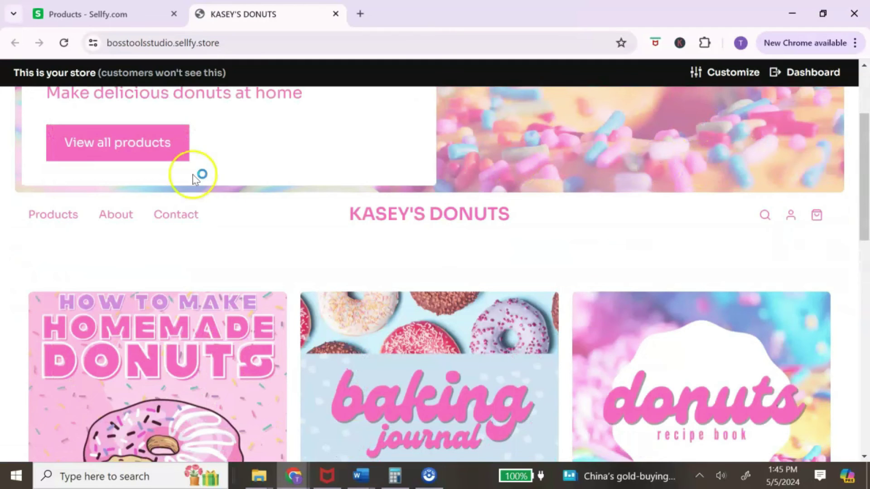
{"action": "scroll", "coordinate": [754, 208], "scroll_direction": "down", "scroll_amount": 5}
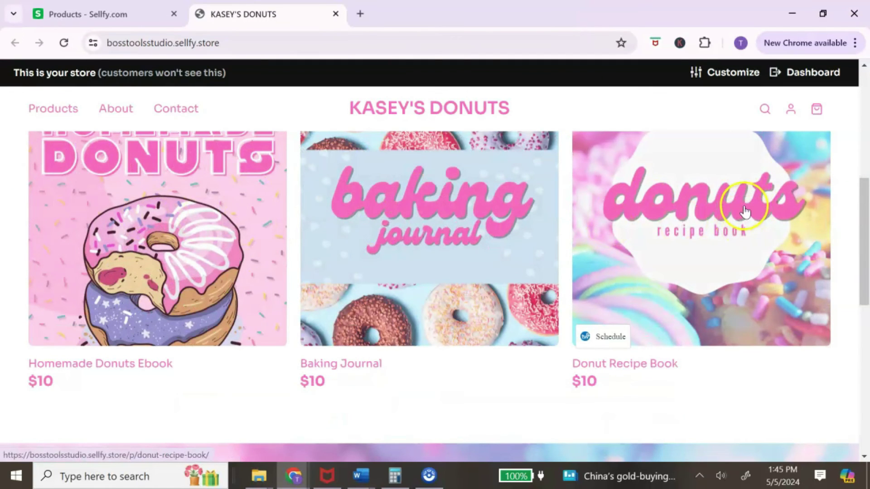
{"action": "scroll", "coordinate": [738, 204], "scroll_direction": "down", "scroll_amount": 4}
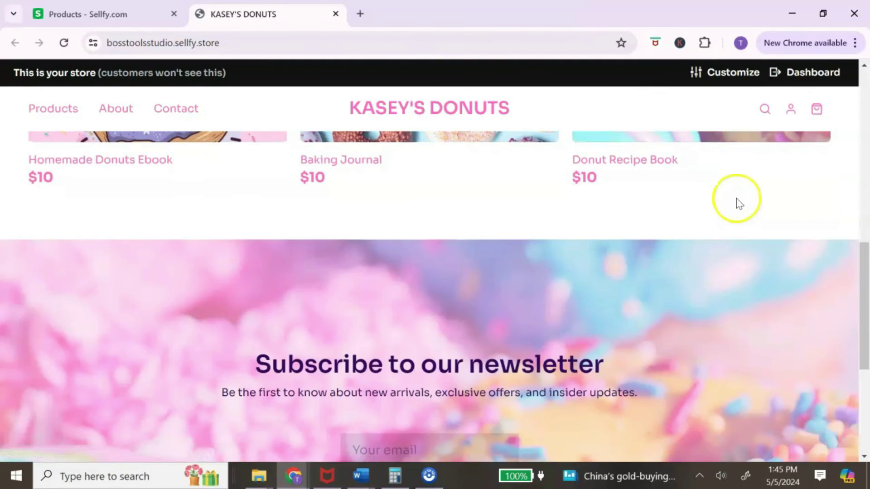
{"action": "scroll", "coordinate": [736, 198], "scroll_direction": "down", "scroll_amount": 1}
{"action": "scroll", "coordinate": [737, 196], "scroll_direction": "down", "scroll_amount": 1}
{"action": "scroll", "coordinate": [766, 208], "scroll_direction": "down", "scroll_amount": 2}
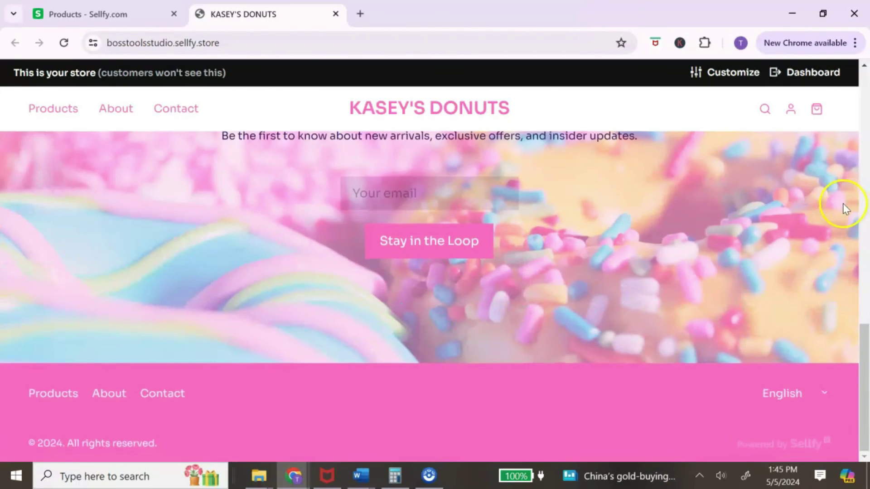
{"action": "scroll", "coordinate": [722, 407], "scroll_direction": "up", "scroll_amount": 7}
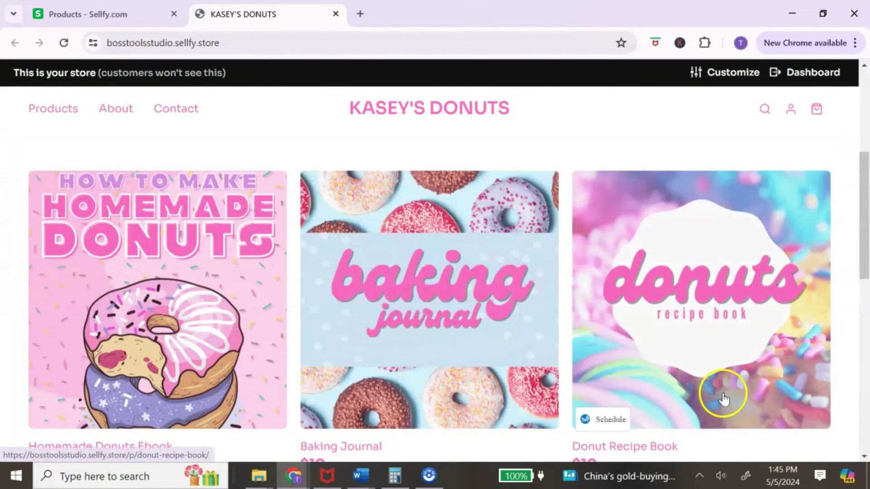
{"action": "scroll", "coordinate": [722, 390], "scroll_direction": "down", "scroll_amount": 1}
{"action": "scroll", "coordinate": [435, 272], "scroll_direction": "up", "scroll_amount": 3}
{"action": "scroll", "coordinate": [103, 304], "scroll_direction": "down", "scroll_amount": 3}
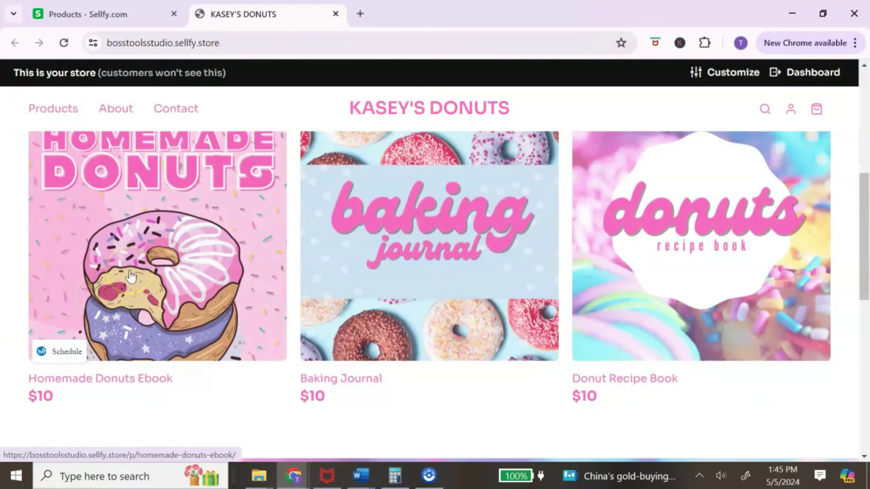
Step: Open the Homemade Donuts Ebook product page in the storefront and look over its image, price and details
{"action": "left_click", "coordinate": [130, 275]}
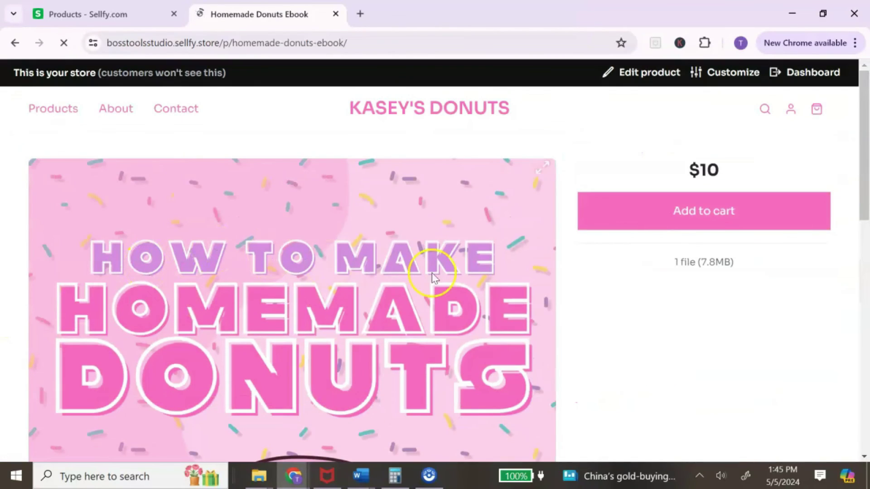
{"action": "scroll", "coordinate": [477, 225], "scroll_direction": "down", "scroll_amount": 8}
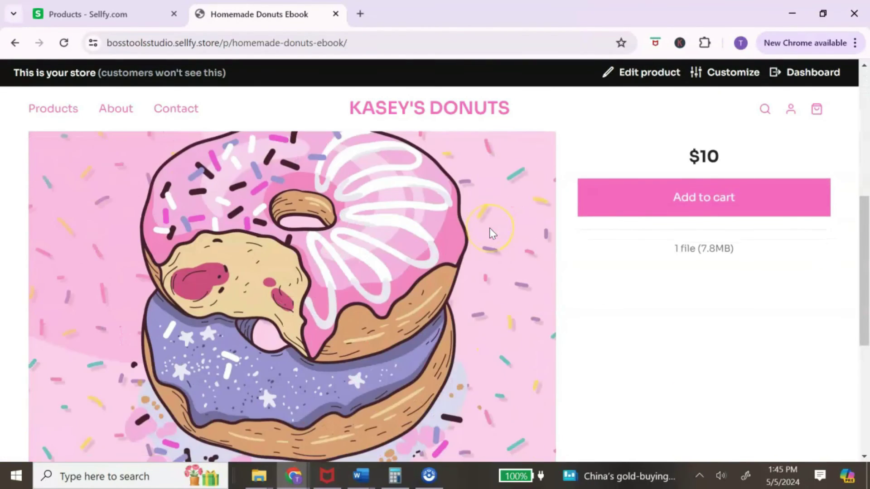
{"action": "scroll", "coordinate": [489, 228], "scroll_direction": "down", "scroll_amount": 3}
{"action": "scroll", "coordinate": [491, 227], "scroll_direction": "up", "scroll_amount": 5}
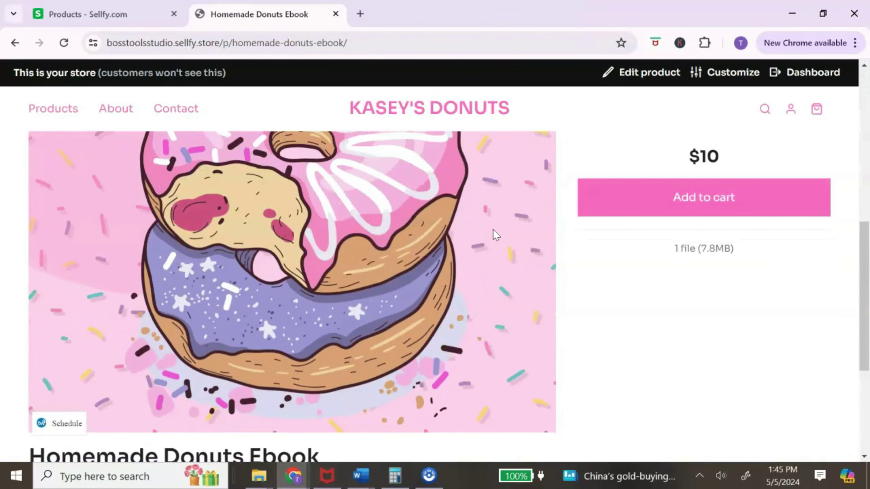
{"action": "scroll", "coordinate": [493, 230], "scroll_direction": "down", "scroll_amount": 3}
Step: Return to the Sellfy dashboard and open the Discounts section to view its coupon and upselling options
{"action": "key", "text": "ctrl+shift+Tab"}
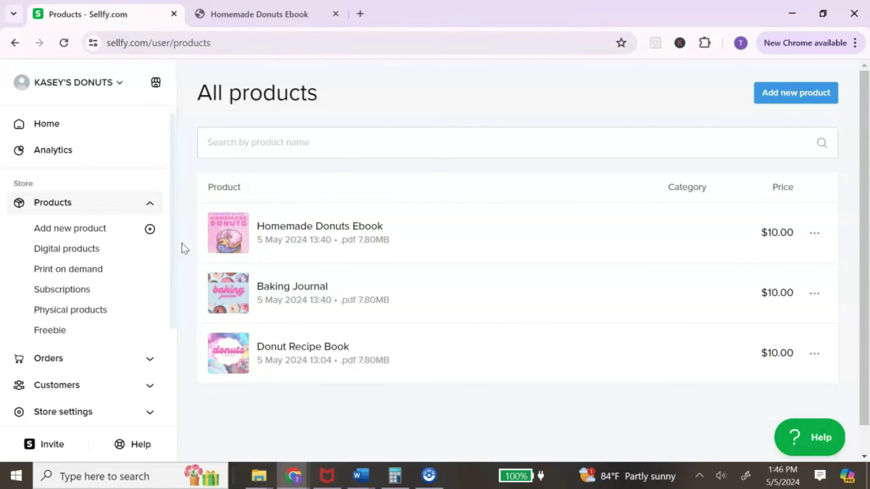
{"action": "scroll", "coordinate": [129, 288], "scroll_direction": "down", "scroll_amount": 3}
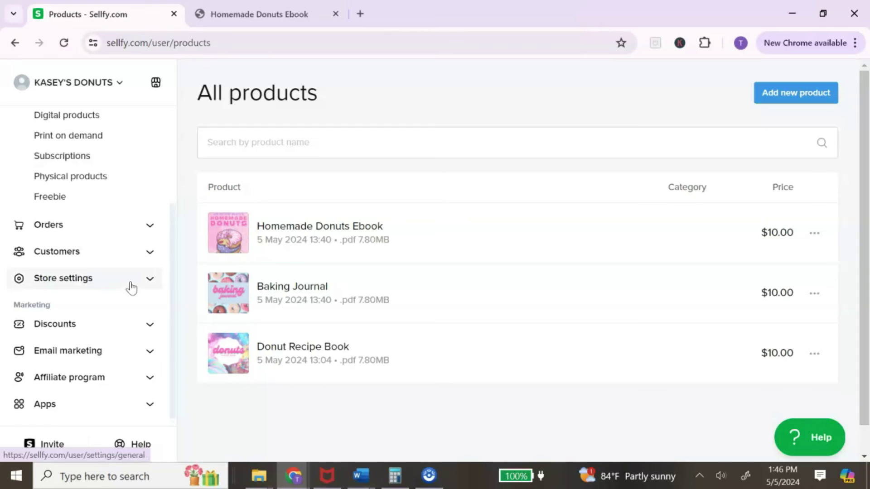
{"action": "left_click", "coordinate": [114, 324]}
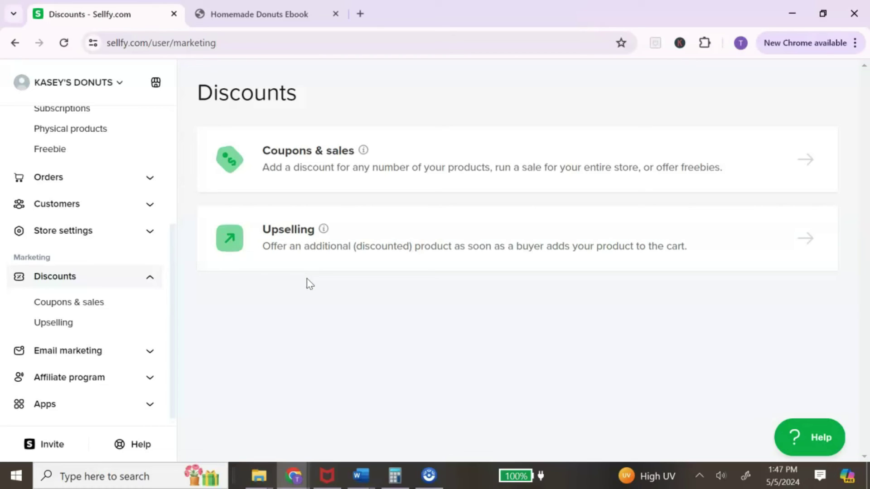
Step: View the Email marketing overview, then open its Cart abandonment page and look at the stats and follow-up email section
{"action": "left_click", "coordinate": [83, 358]}
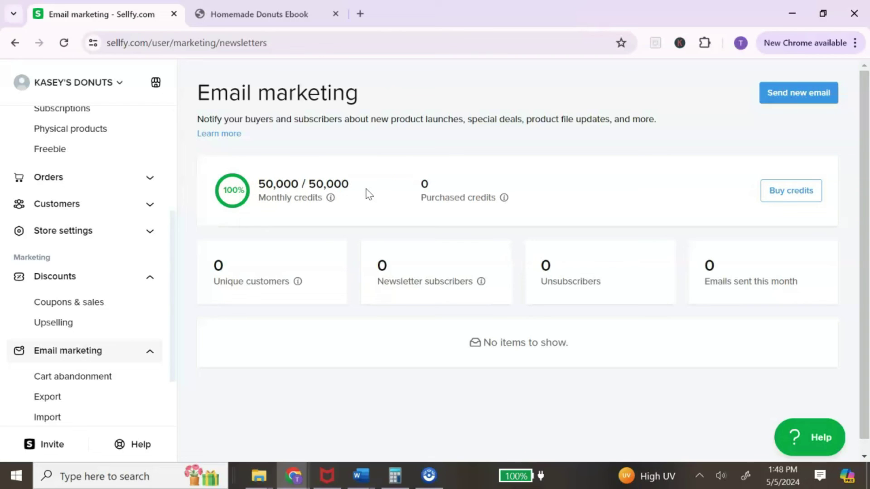
{"action": "scroll", "coordinate": [107, 314], "scroll_direction": "down", "scroll_amount": 2}
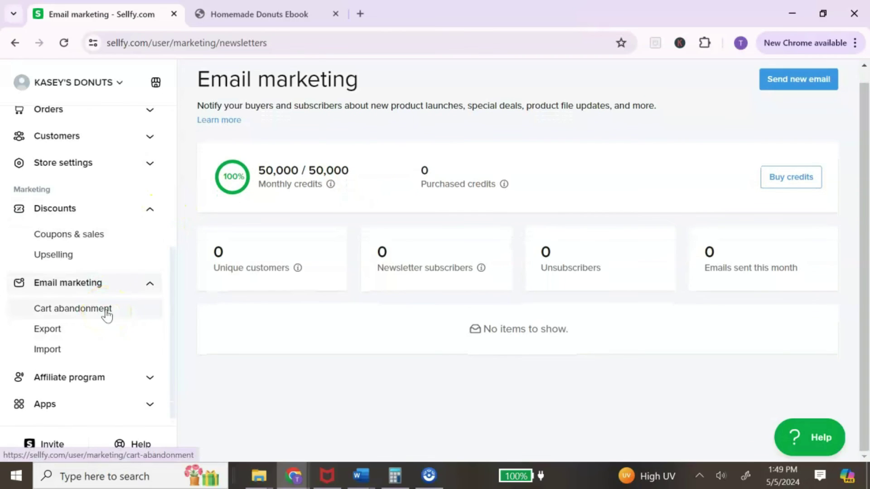
{"action": "left_click", "coordinate": [107, 314]}
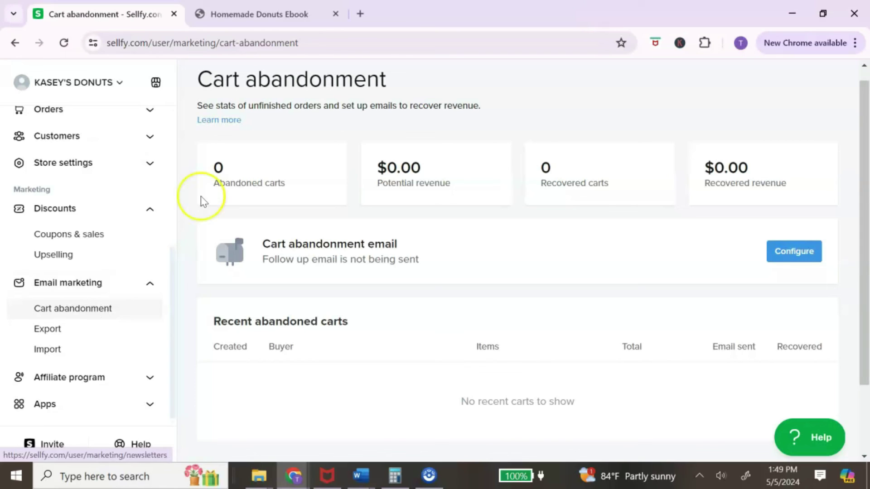
{"action": "left_click", "coordinate": [444, 131]}
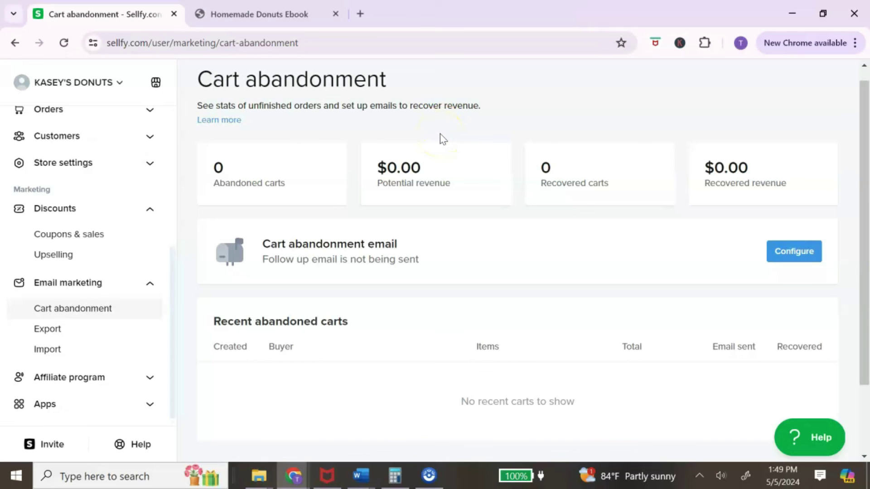
Step: Open the store's Analytics and examine the visits chart, top products and traffic sources
{"action": "scroll", "coordinate": [113, 152], "scroll_direction": "up", "scroll_amount": 3}
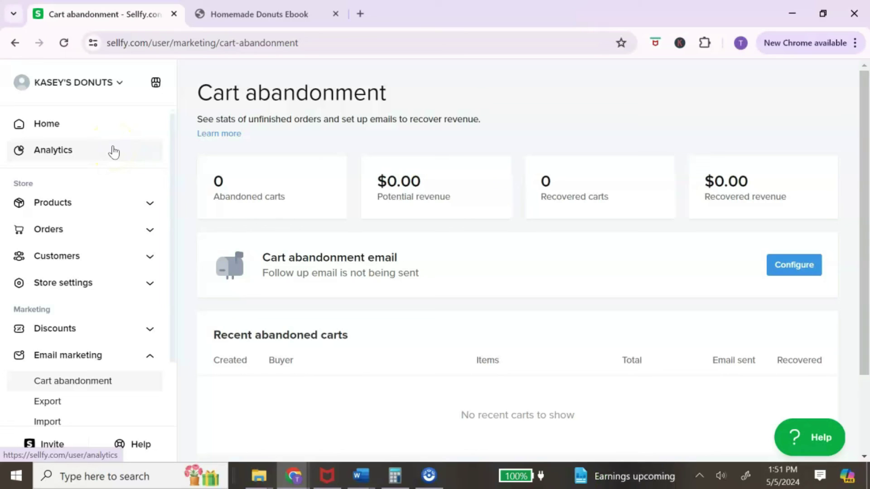
{"action": "left_click", "coordinate": [113, 151]}
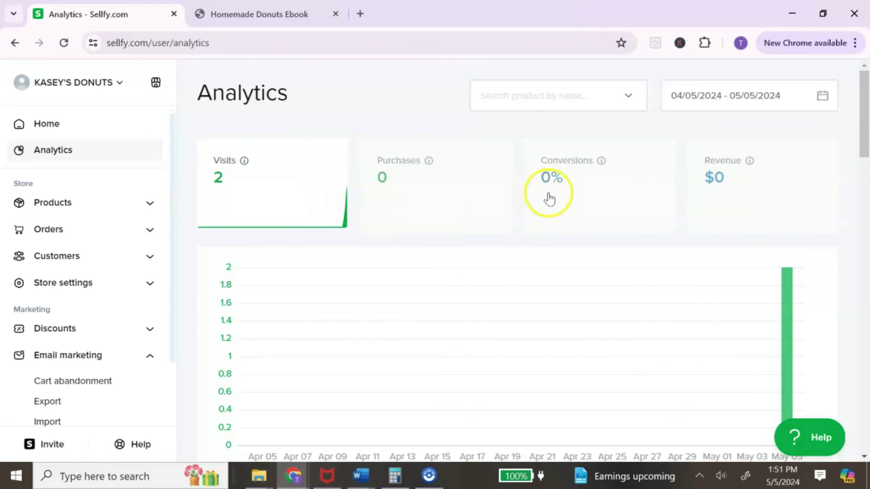
{"action": "scroll", "coordinate": [539, 229], "scroll_direction": "down", "scroll_amount": 4}
{"action": "scroll", "coordinate": [539, 228], "scroll_direction": "down", "scroll_amount": 3}
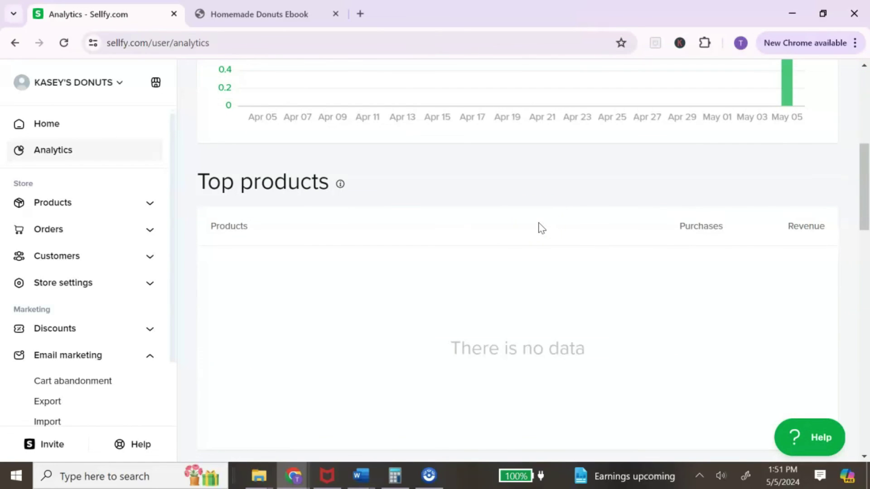
{"action": "scroll", "coordinate": [542, 227], "scroll_direction": "down", "scroll_amount": 7}
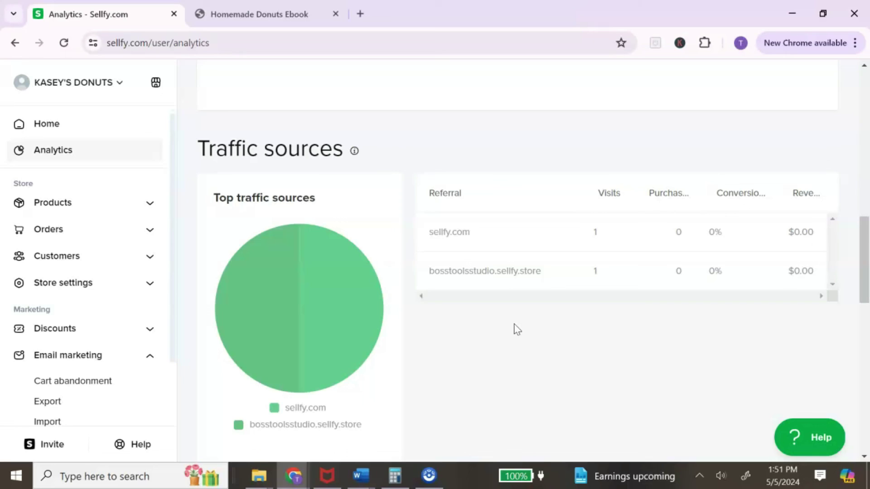
{"action": "left_click", "coordinate": [522, 346]}
{"action": "scroll", "coordinate": [535, 353], "scroll_direction": "up", "scroll_amount": 8}
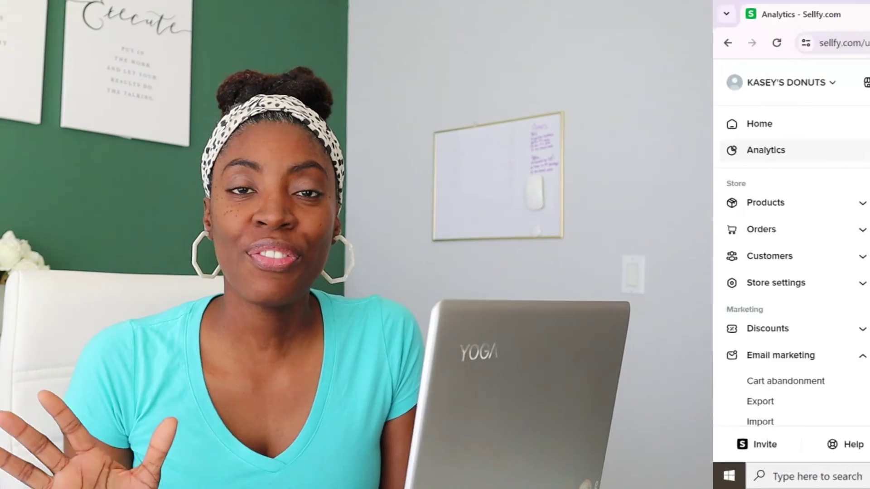